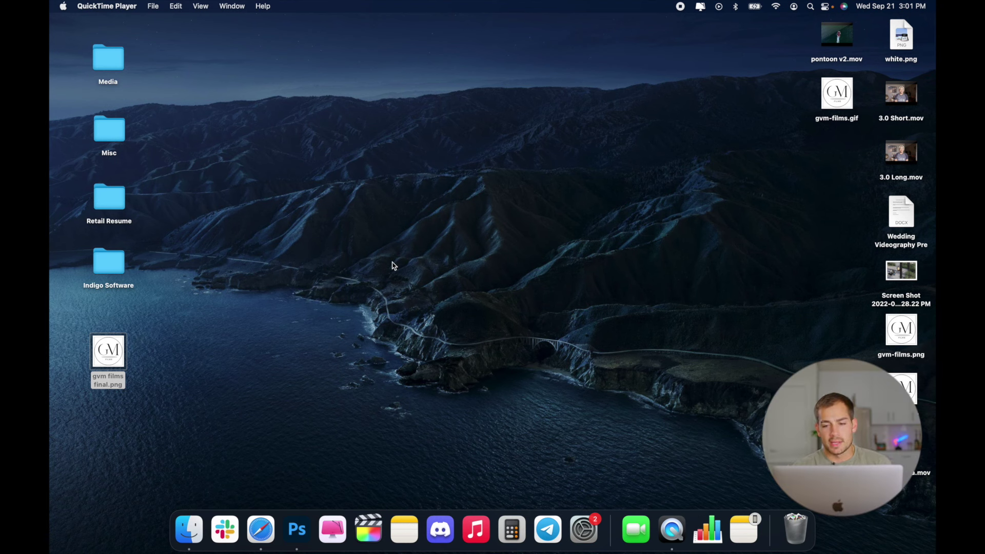
Launch Microsoft Outlook from the Applications folder in a Finder window.
{"action": "left_click", "coordinate": [189, 528]}
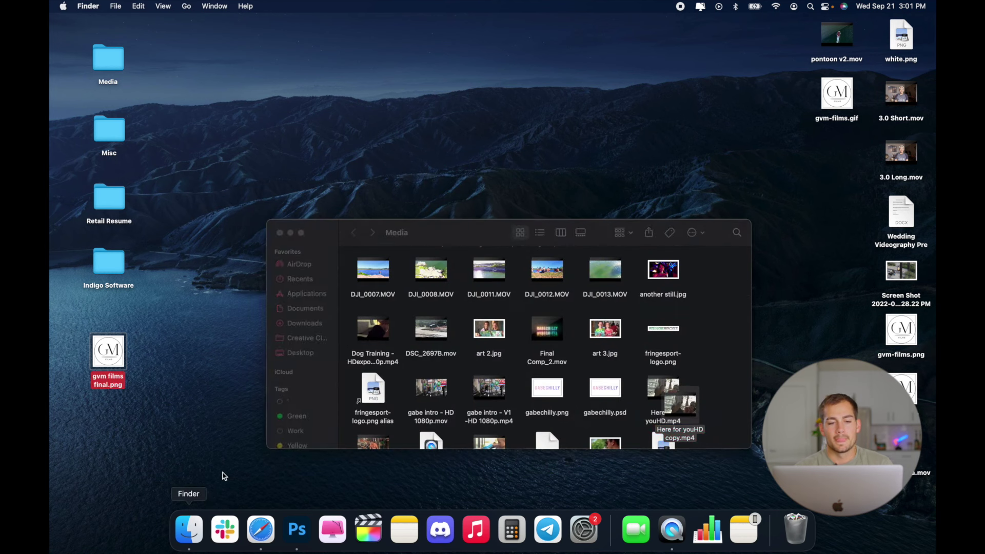
{"action": "left_click", "coordinate": [307, 293]}
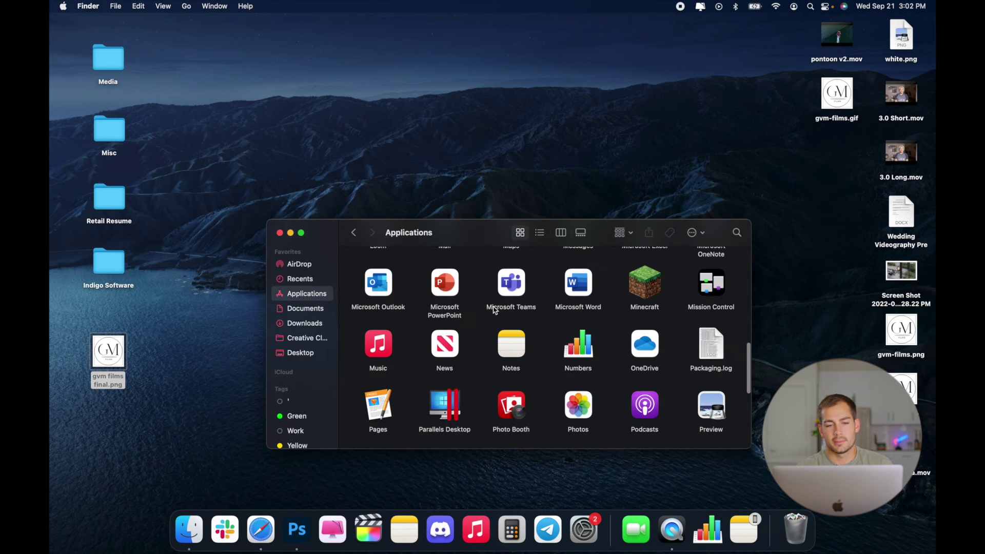
{"action": "scroll", "coordinate": [477, 333], "scroll_direction": "up", "scroll_amount": 1}
{"action": "left_click", "coordinate": [383, 305]}
{"action": "double_click", "coordinate": [384, 305]}
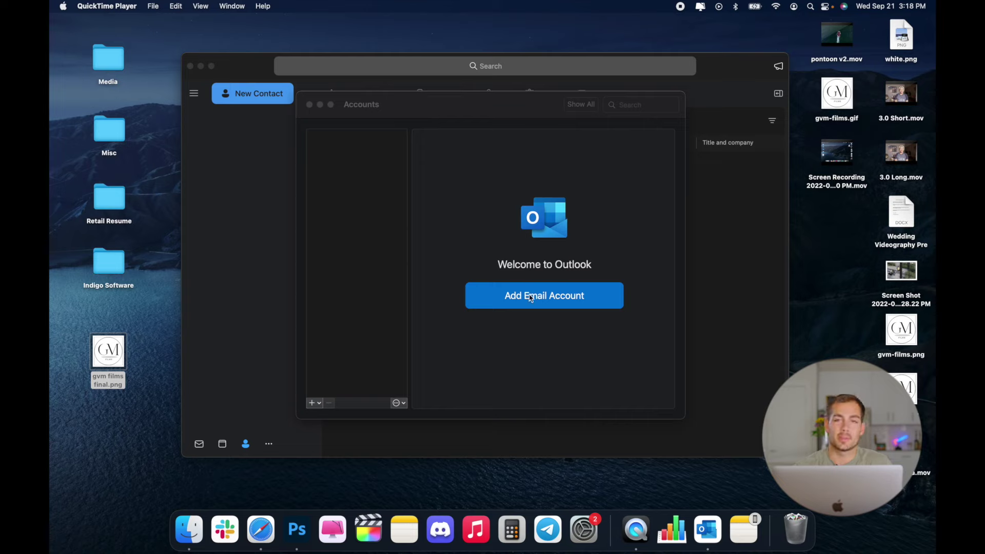
Start adding an email account by entering the Gmail address.
{"action": "left_click", "coordinate": [503, 294]}
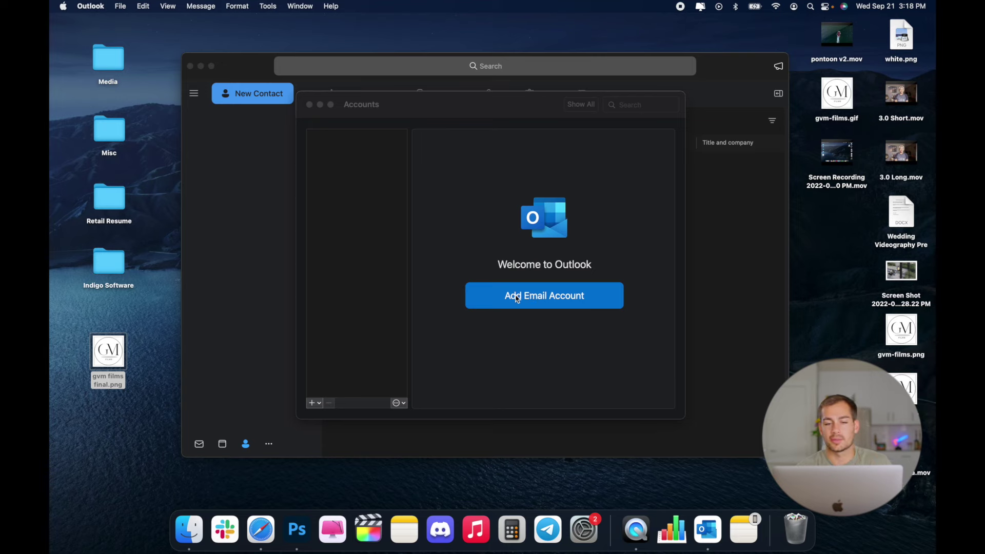
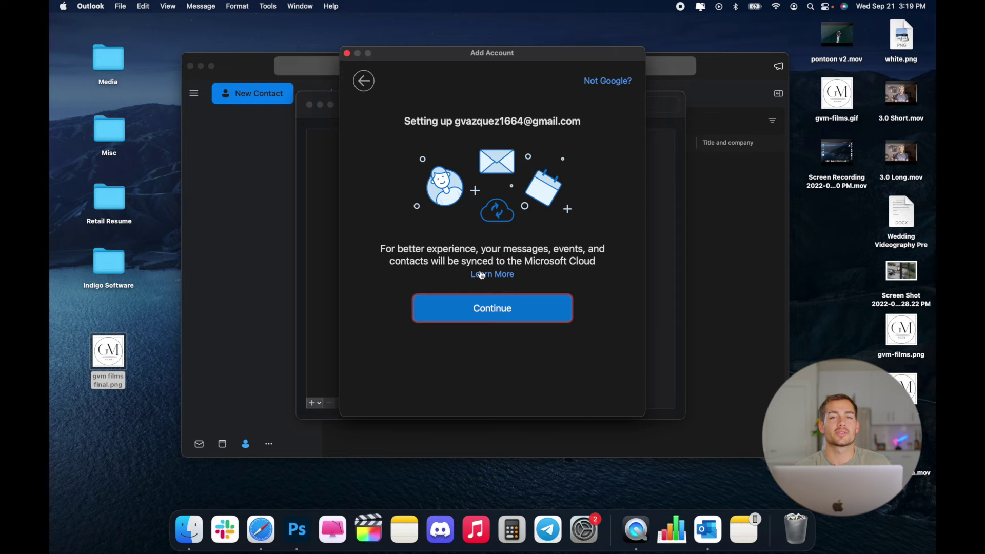
Continue to Google sign-in in Safari and authenticate with the saved login.
{"action": "left_click", "coordinate": [488, 305]}
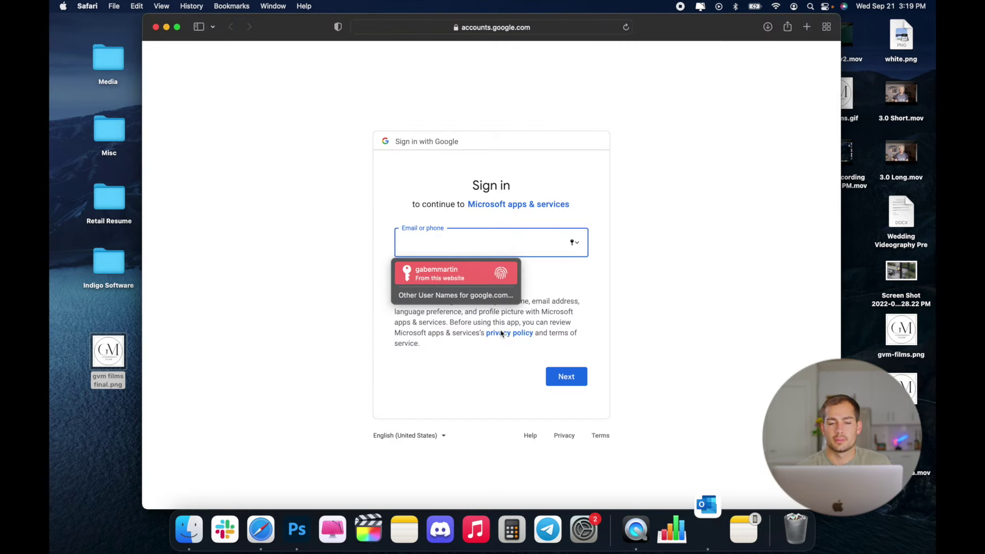
{"action": "left_click", "coordinate": [480, 284]}
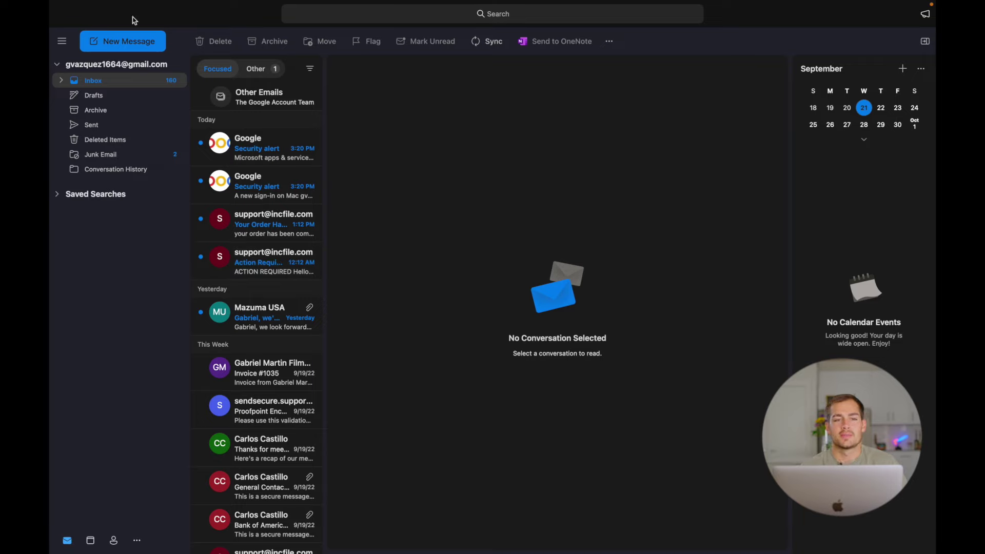
{"action": "mouse_move", "coordinate": [173, 5]}
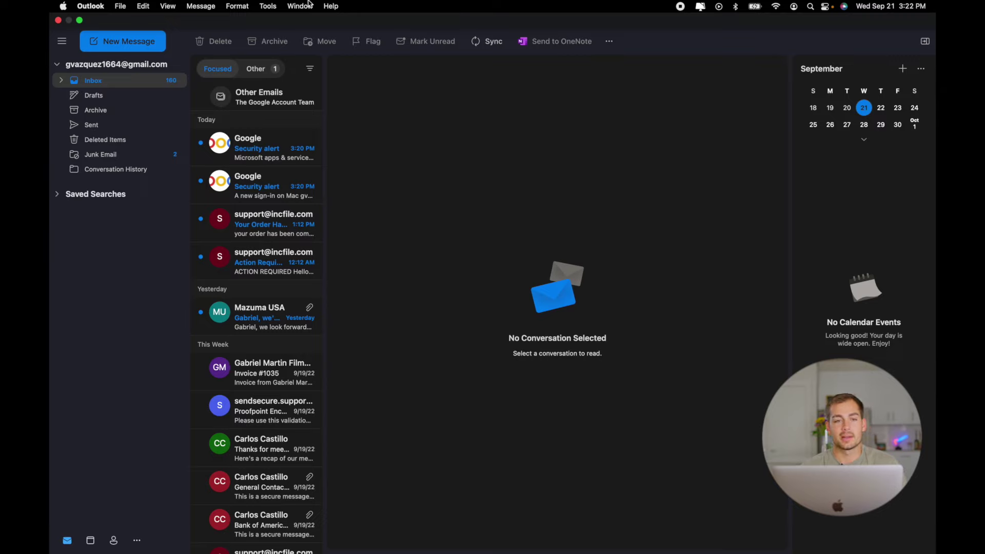
{"action": "left_click", "coordinate": [121, 8]}
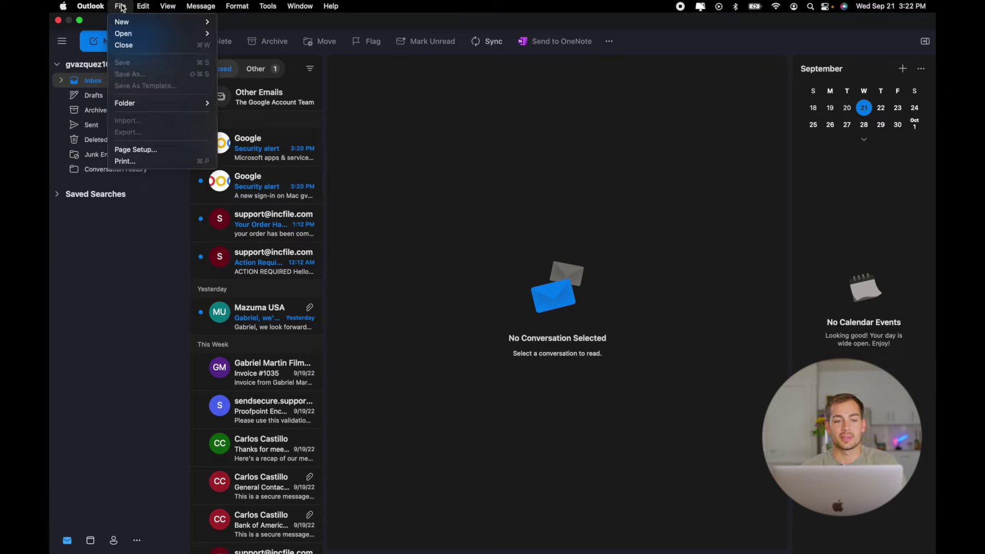
{"action": "mouse_move", "coordinate": [134, 104]}
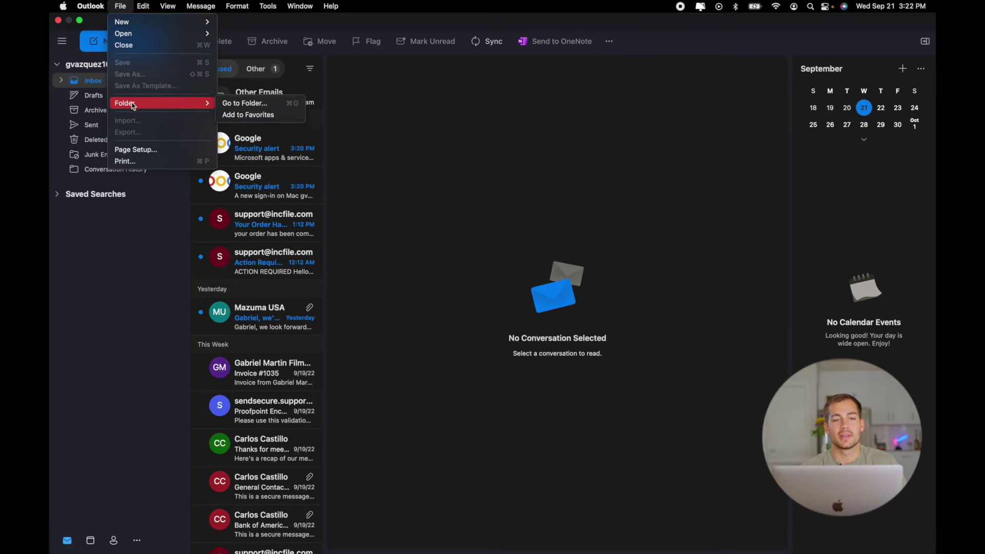
{"action": "mouse_move", "coordinate": [224, 4]}
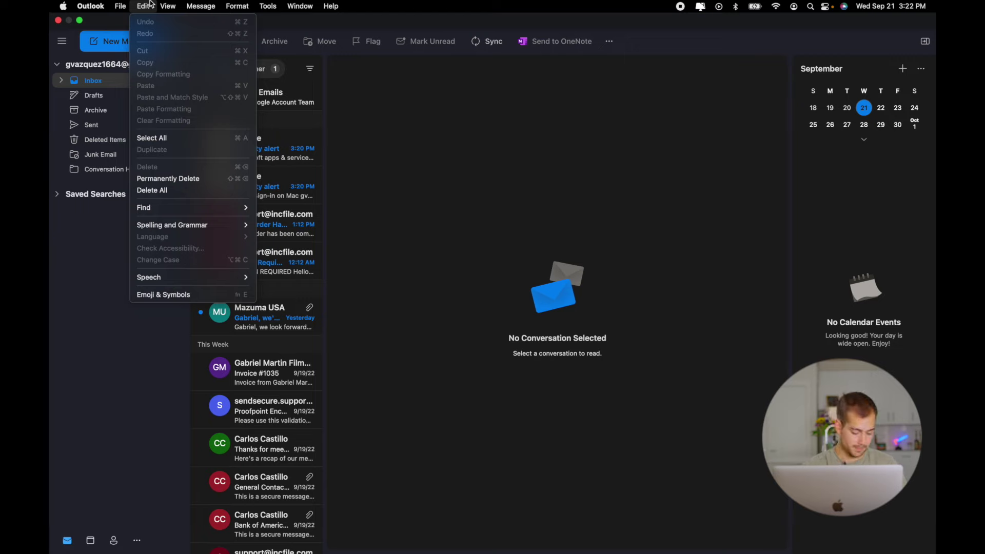
{"action": "left_click", "coordinate": [300, 158]}
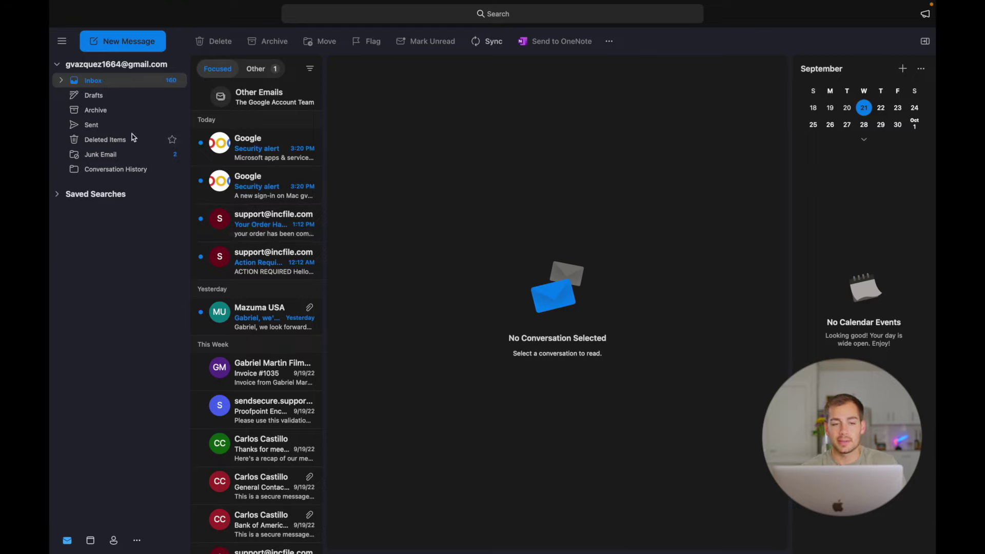
{"action": "scroll", "coordinate": [272, 231], "scroll_direction": "down", "scroll_amount": 5}
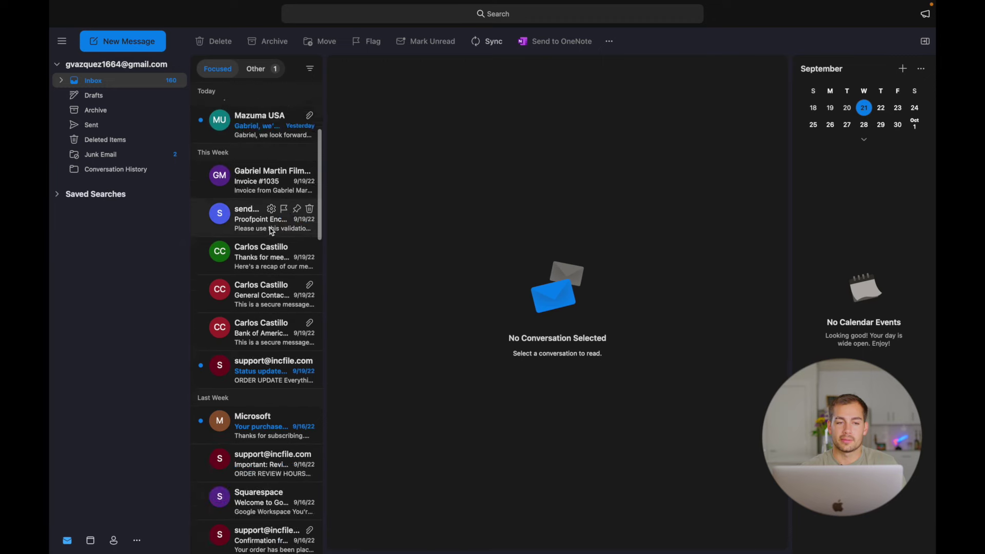
{"action": "scroll", "coordinate": [272, 232], "scroll_direction": "up", "scroll_amount": 5}
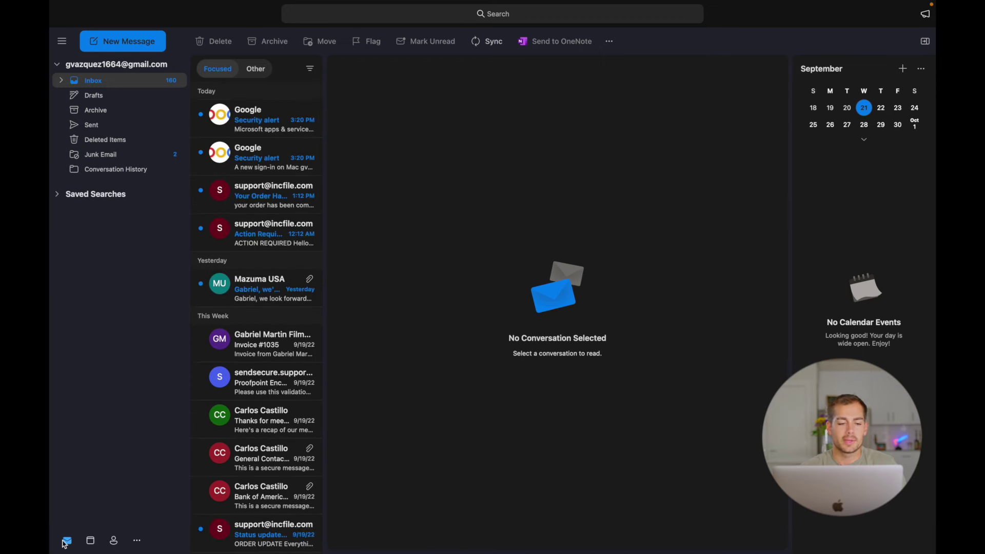
{"action": "left_click", "coordinate": [89, 544]}
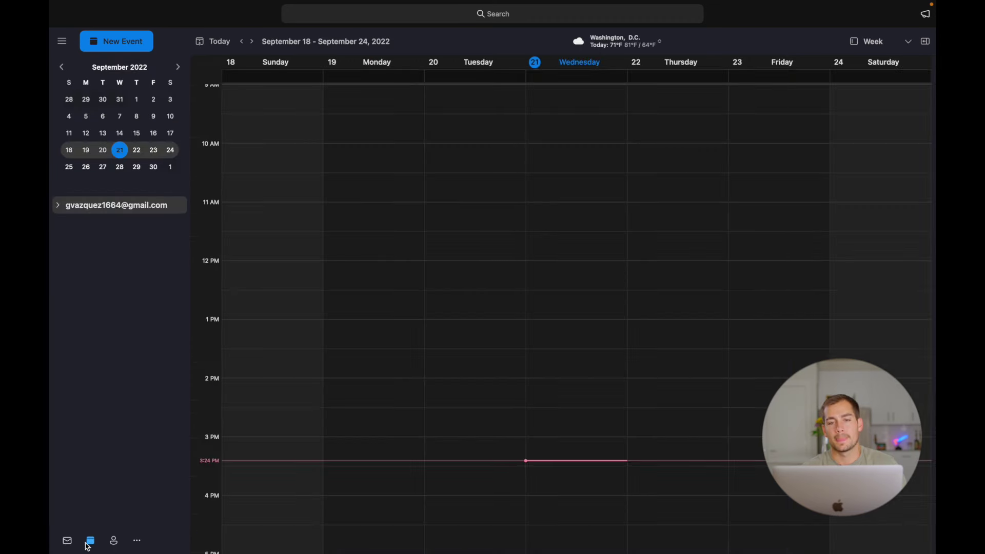
{"action": "scroll", "coordinate": [638, 338], "scroll_direction": "down", "scroll_amount": 5}
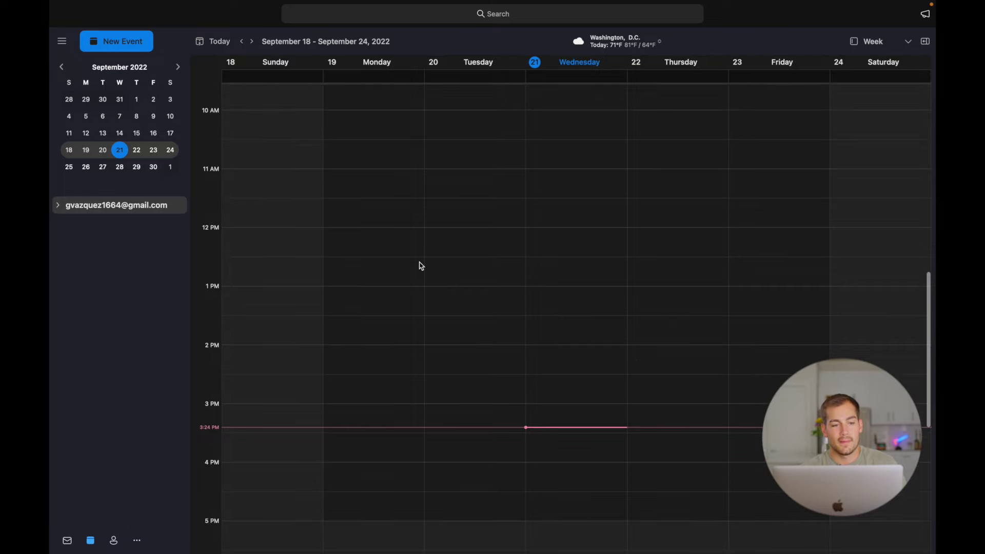
{"action": "left_click", "coordinate": [113, 540]}
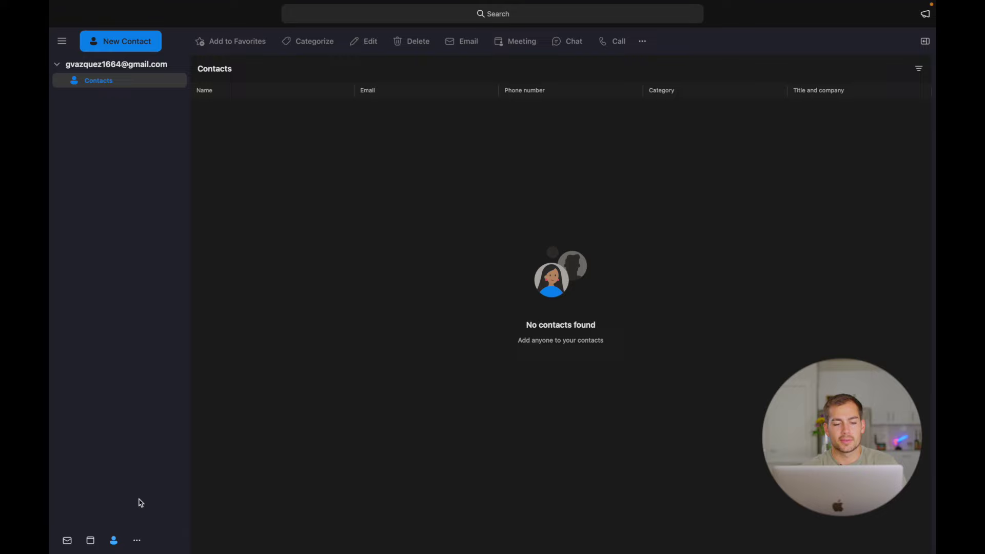
{"action": "left_click", "coordinate": [137, 541]}
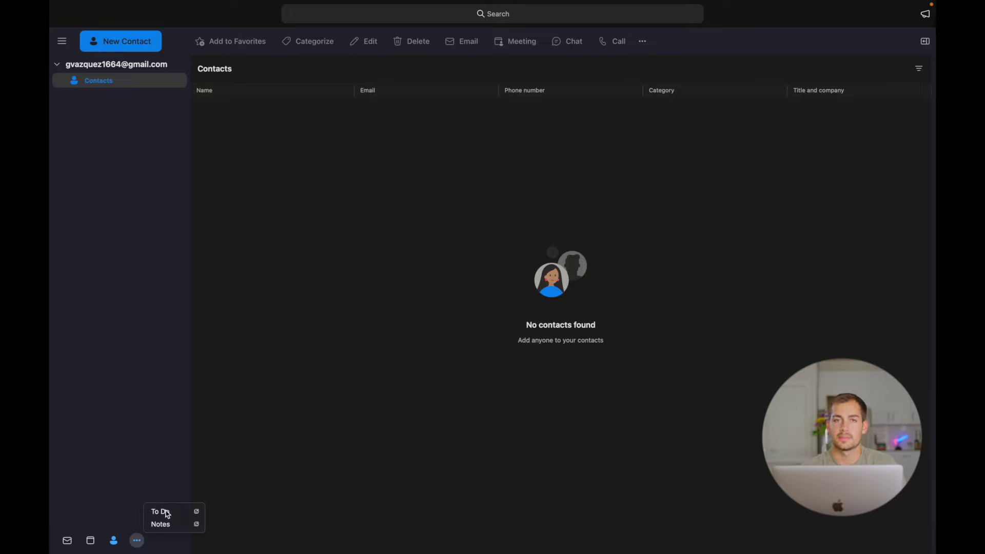
{"action": "left_click", "coordinate": [68, 542]}
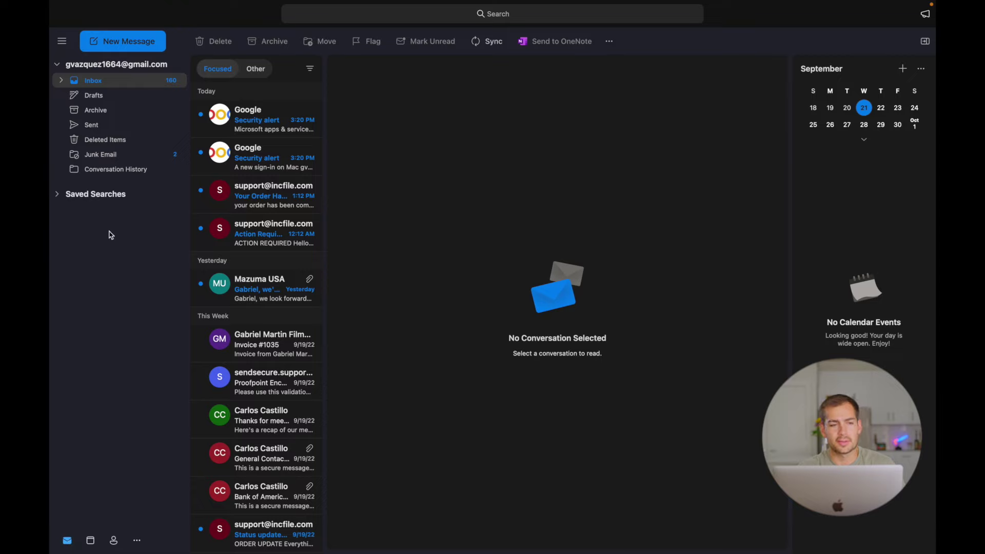
Collapse the Inbox's Untitled Folder subfolder and expand Saved Searches in the folder list.
{"action": "left_click", "coordinate": [57, 65]}
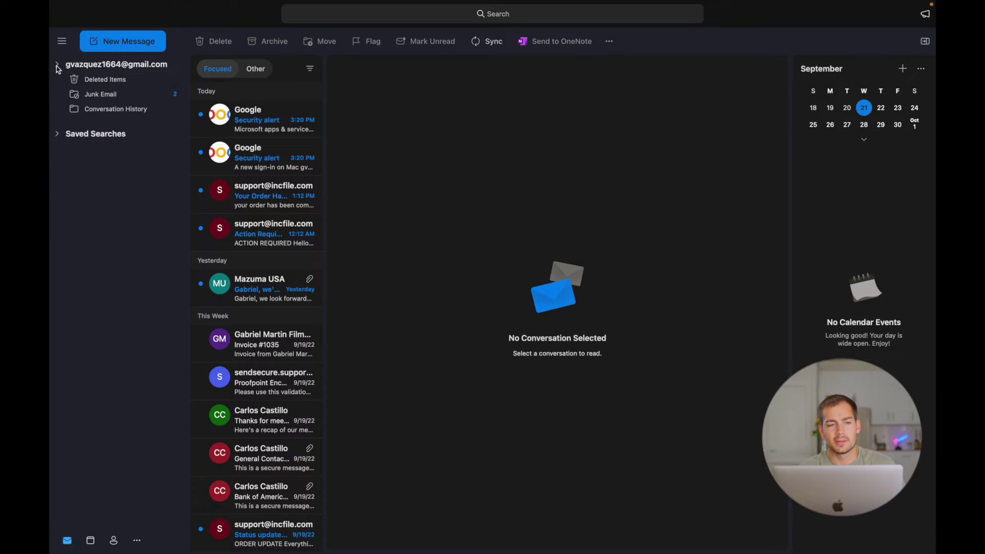
{"action": "left_click", "coordinate": [58, 67]}
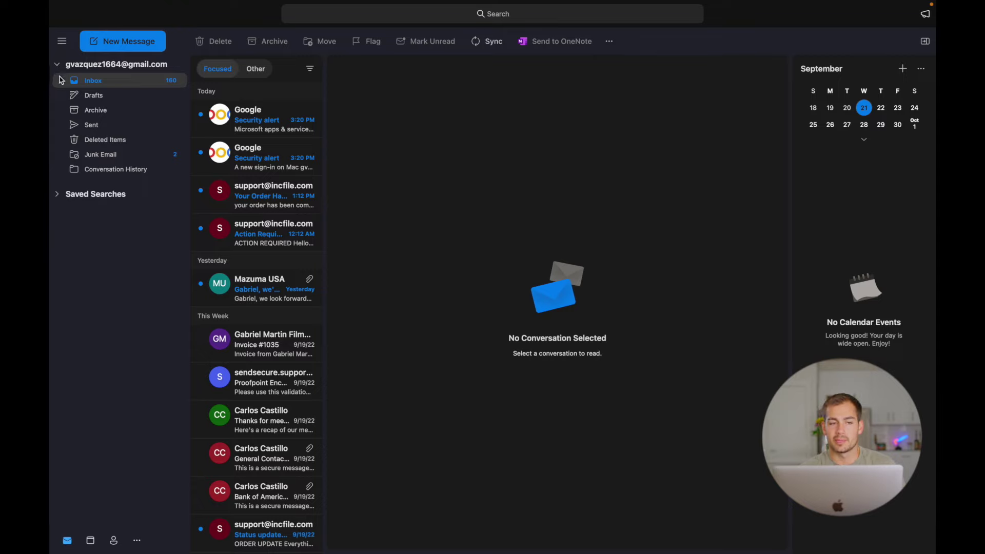
{"action": "left_click", "coordinate": [61, 81]}
{"action": "left_click", "coordinate": [62, 82]}
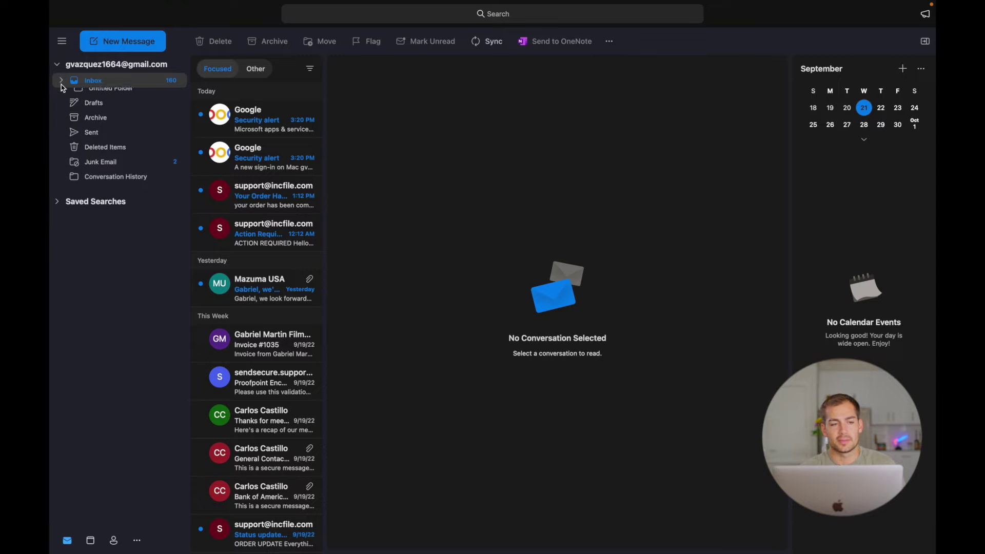
{"action": "left_click", "coordinate": [57, 195]}
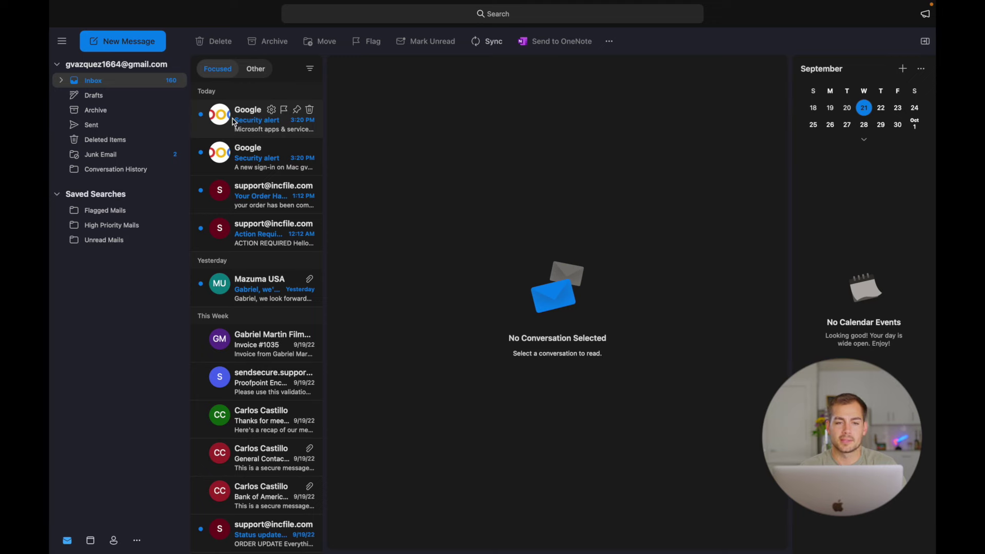
Open the Google security alert and add a 'Google Inbound' subfolder to the Inbox.
{"action": "left_click", "coordinate": [237, 125]}
{"action": "left_click", "coordinate": [247, 156]}
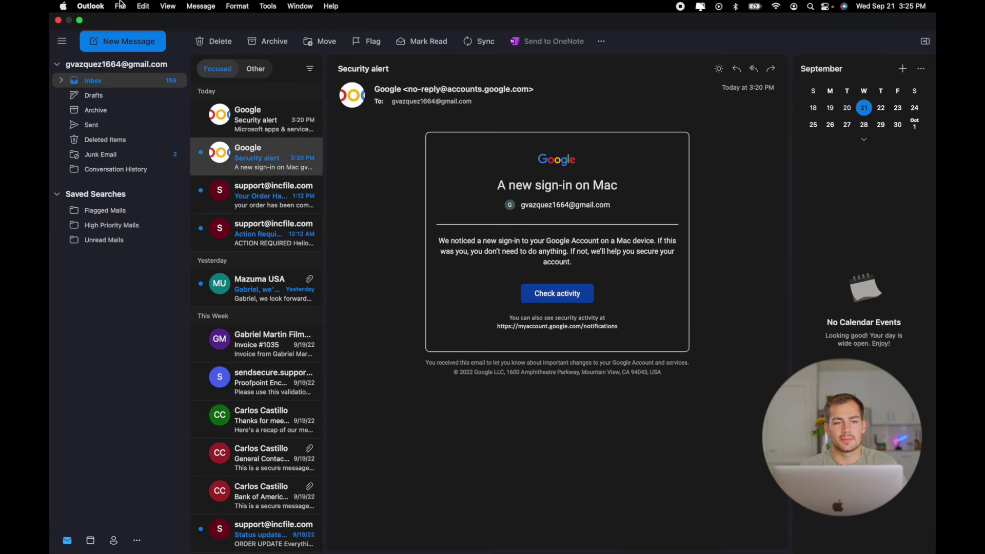
{"action": "left_click", "coordinate": [120, 6]}
{"action": "mouse_move", "coordinate": [131, 24]}
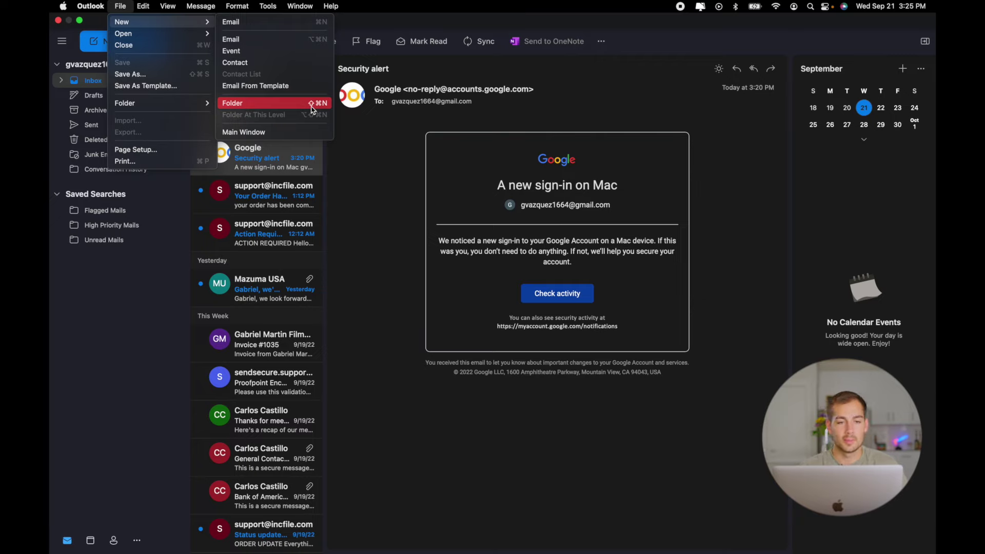
{"action": "left_click", "coordinate": [242, 105]}
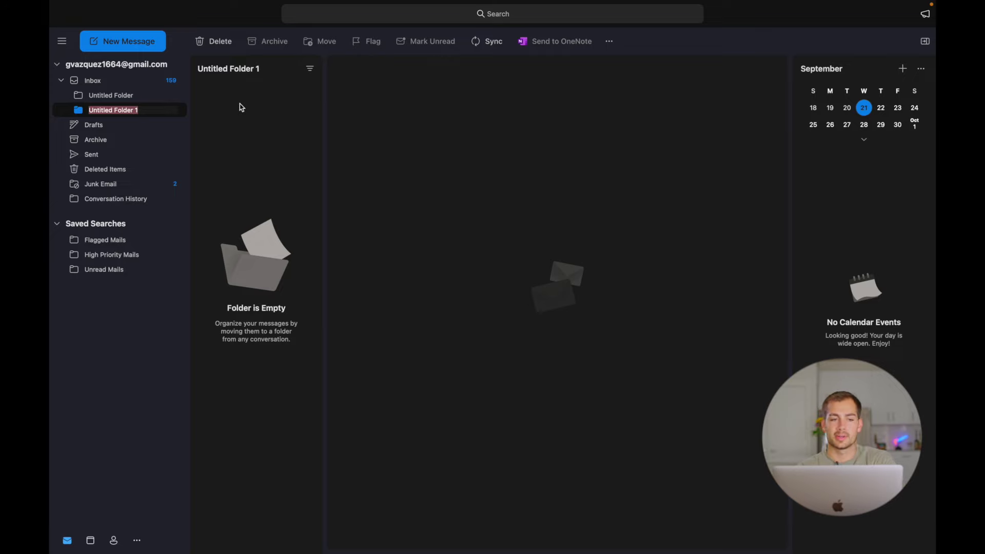
{"action": "type", "text": "Goo"}
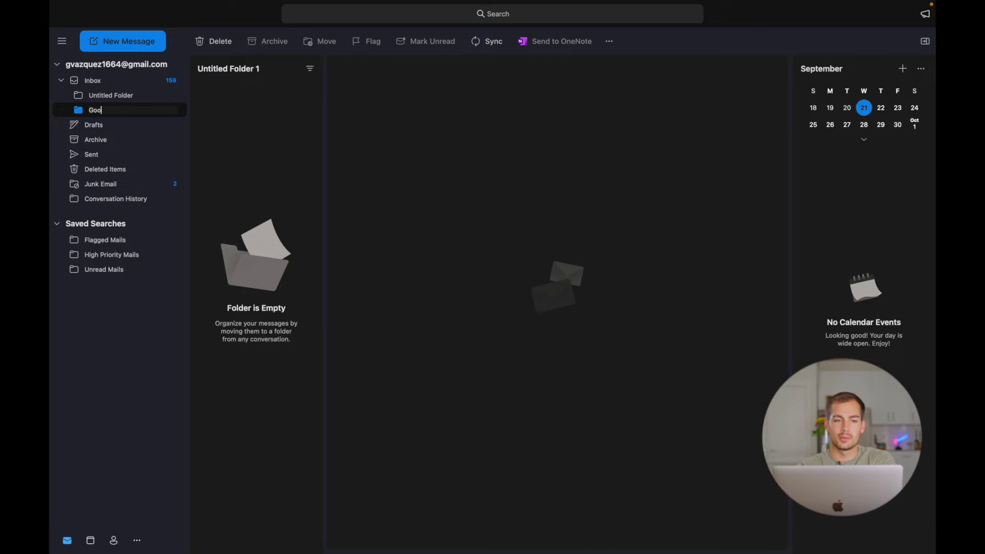
{"action": "type", "text": "gle Inbound"}
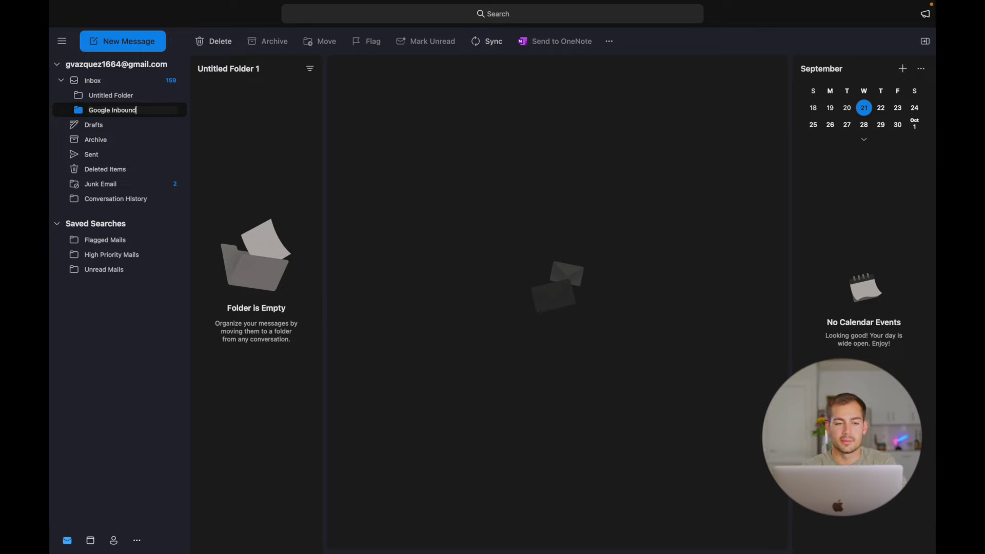
{"action": "key", "text": "Return"}
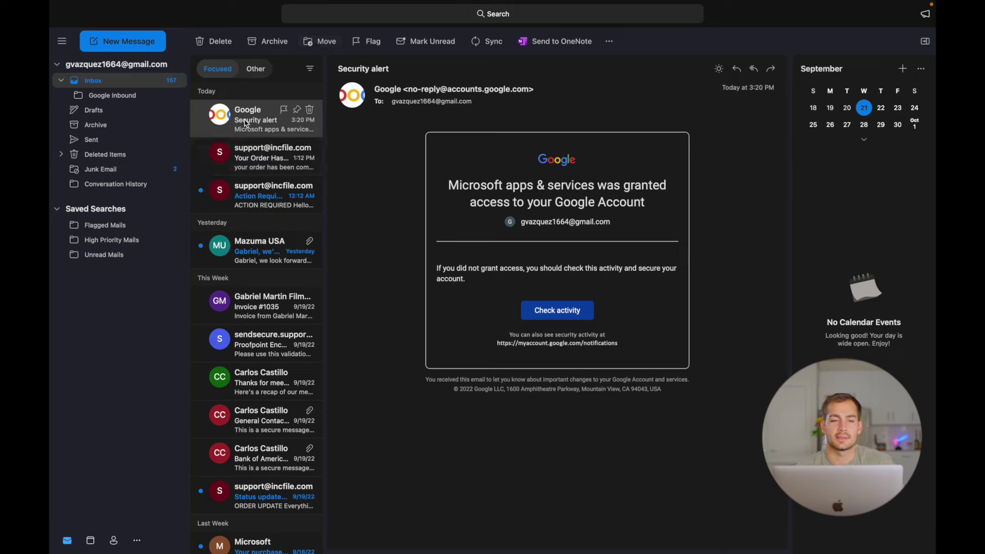
Move the open Google security alert into the Google Inbound folder via Choose Folder.
{"action": "left_click", "coordinate": [334, 43]}
{"action": "left_click", "coordinate": [334, 72]}
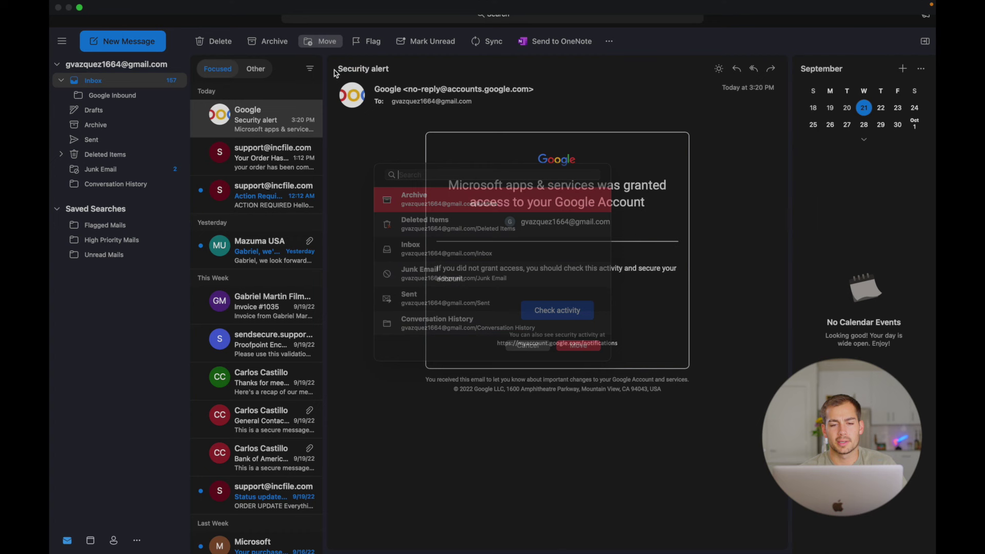
{"action": "scroll", "coordinate": [450, 313], "scroll_direction": "down", "scroll_amount": 5}
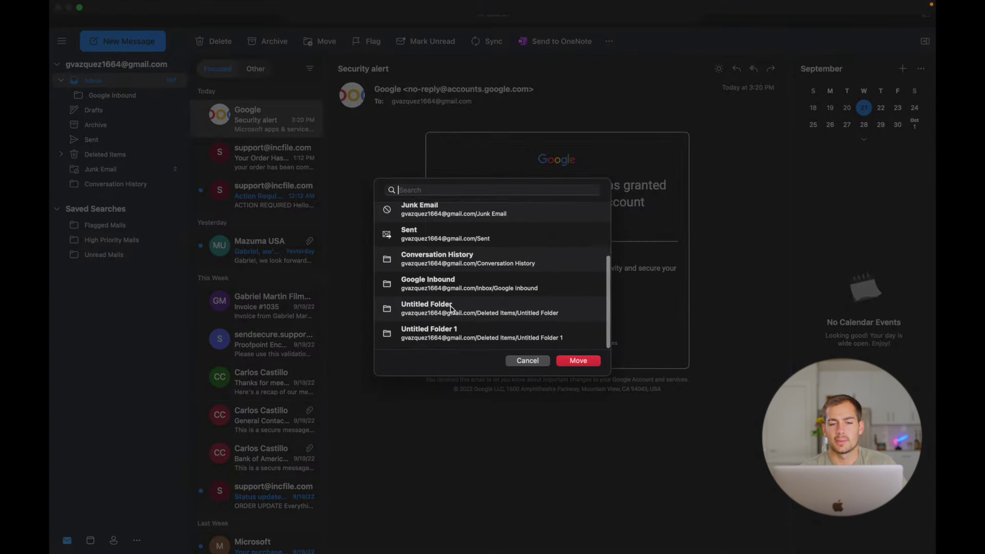
{"action": "left_click", "coordinate": [427, 288]}
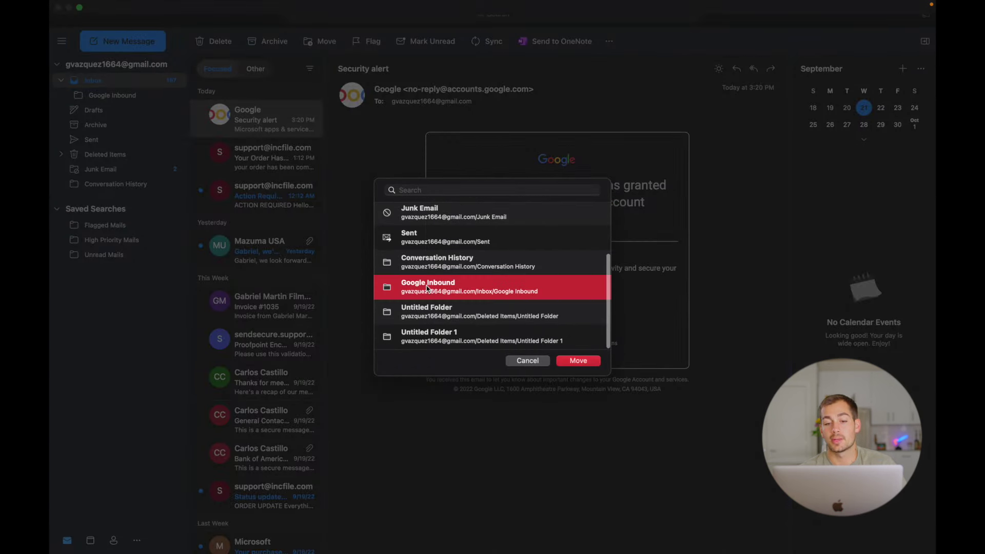
{"action": "left_click", "coordinate": [577, 360]}
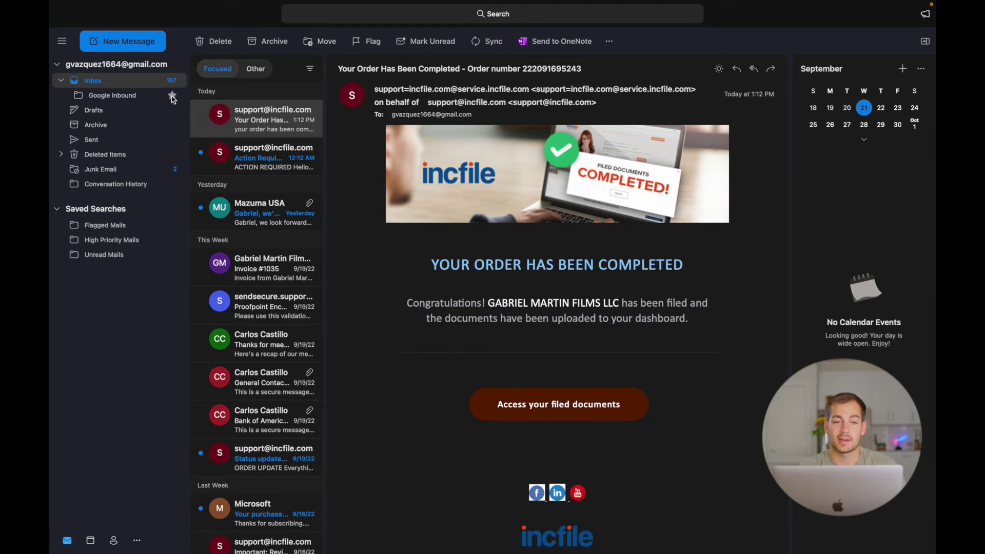
Open the Mazuma USA appointment confirmation email in the reading pane.
{"action": "left_click", "coordinate": [267, 213]}
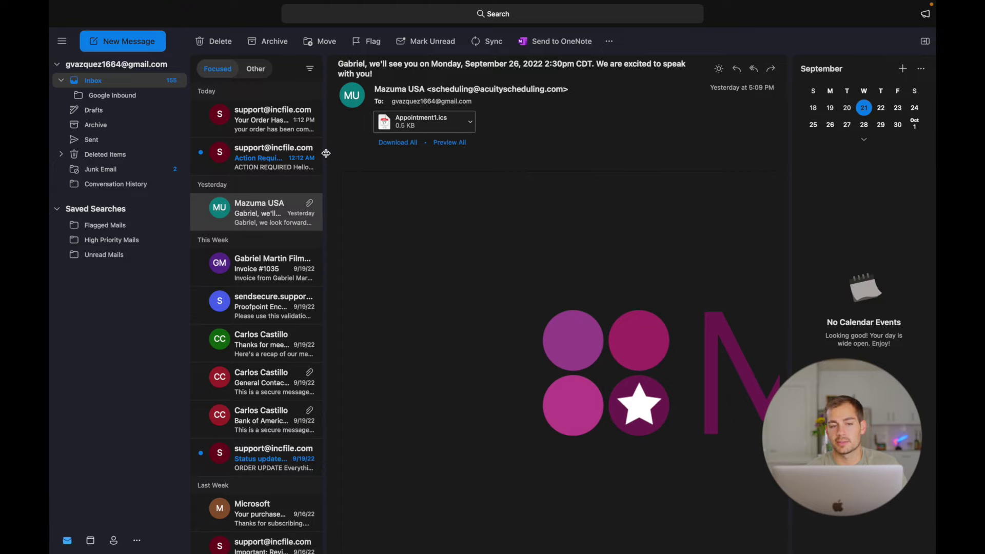
{"action": "left_click_drag", "start_coordinate": [326, 153], "coordinate": [323, 207]}
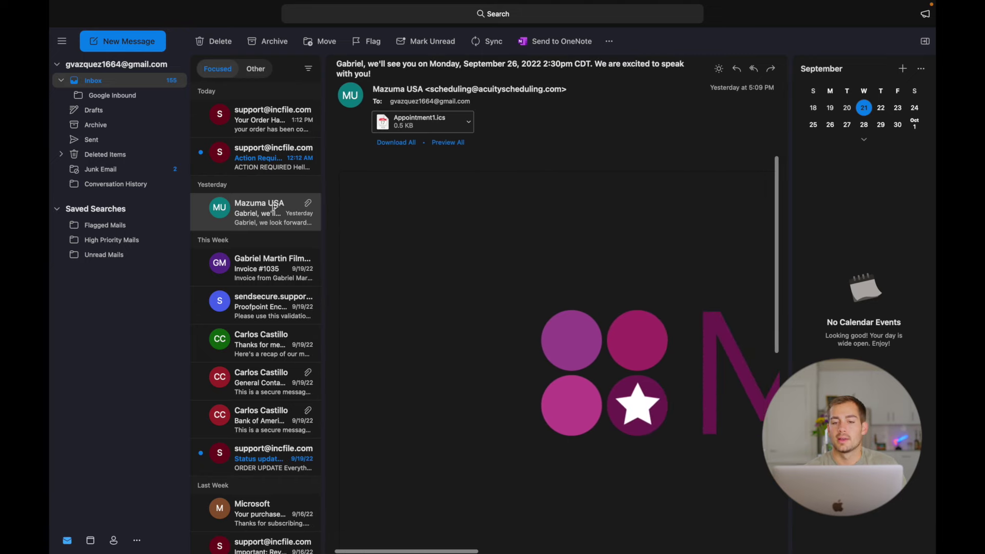
{"action": "scroll", "coordinate": [546, 351], "scroll_direction": "down", "scroll_amount": 5}
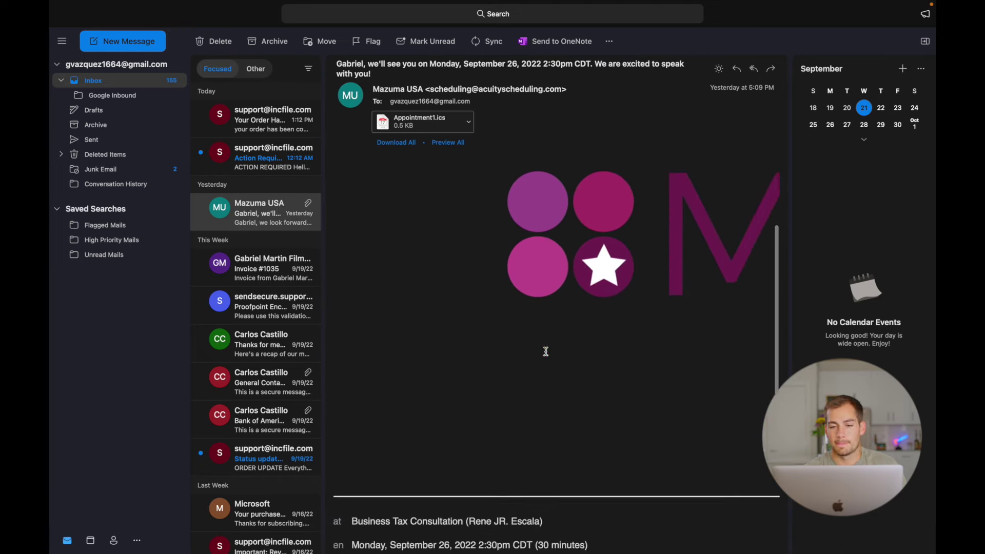
{"action": "scroll", "coordinate": [546, 354], "scroll_direction": "up", "scroll_amount": 5}
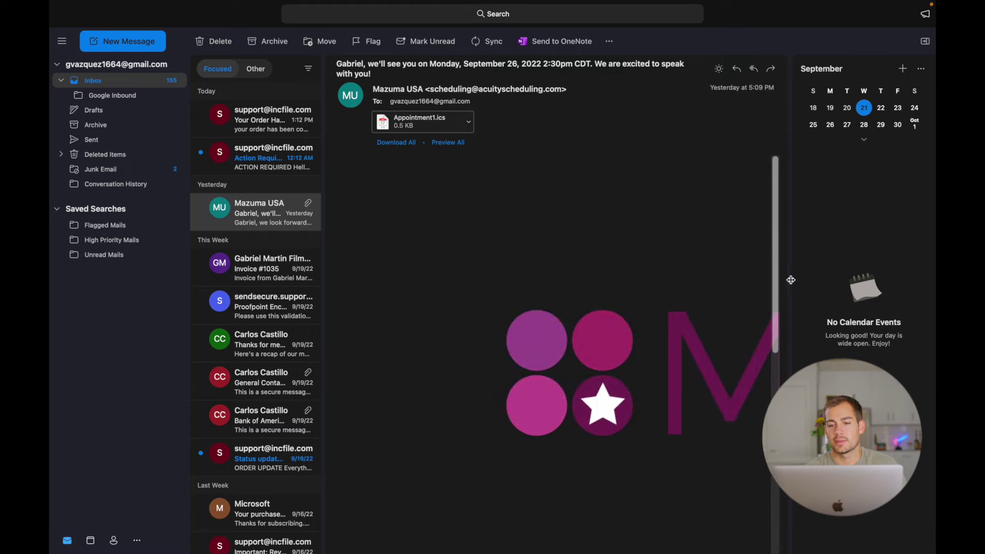
{"action": "scroll", "coordinate": [792, 276], "scroll_direction": "right", "scroll_amount": 1}
{"action": "scroll", "coordinate": [792, 277], "scroll_direction": "left", "scroll_amount": 1}
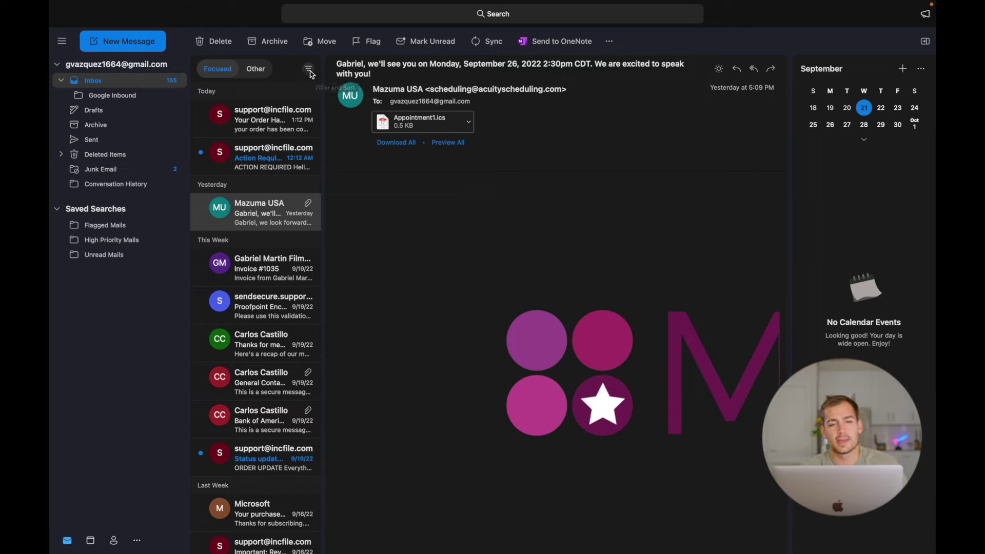
{"action": "left_click", "coordinate": [309, 71]}
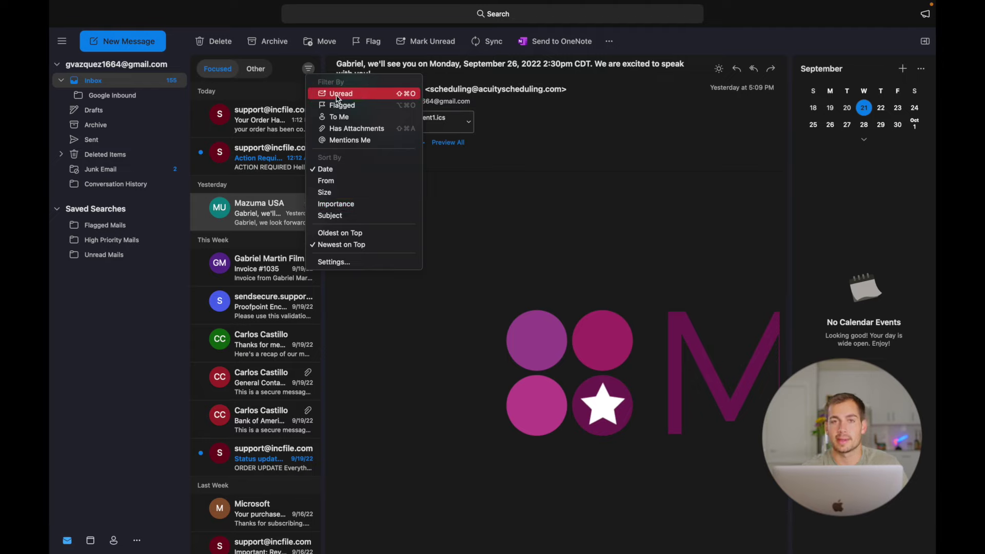
{"action": "left_click", "coordinate": [735, 74]}
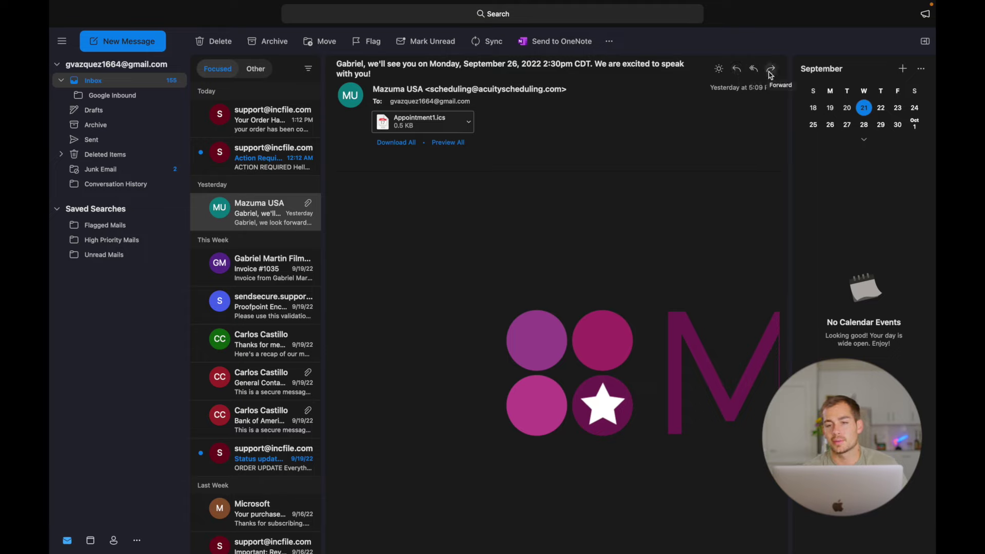
Reply to the Mazuma USA email, showing the Cc and Bcc fields, and pop the reply out.
{"action": "left_click", "coordinate": [737, 70]}
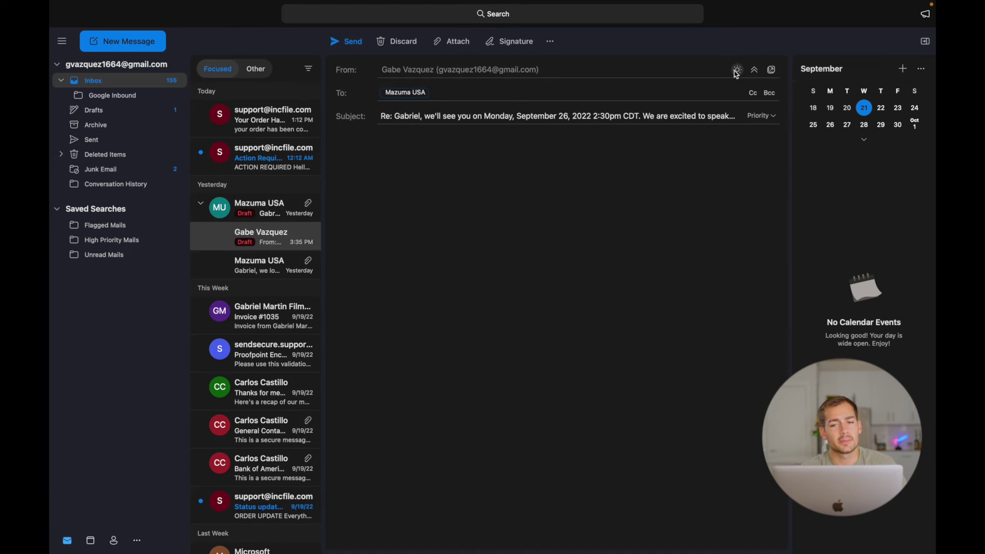
{"action": "left_click", "coordinate": [753, 93]}
{"action": "left_click", "coordinate": [767, 93]}
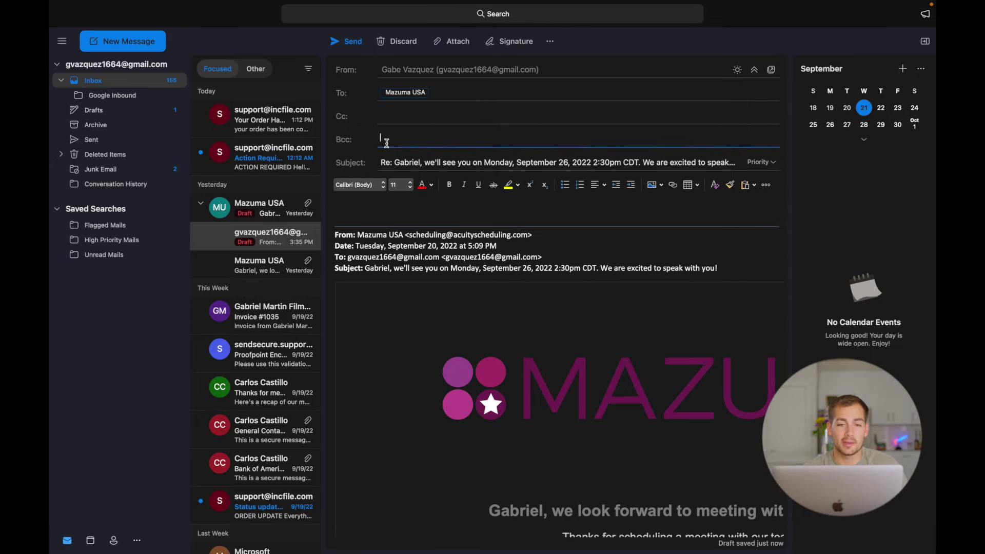
{"action": "left_click", "coordinate": [402, 119]}
{"action": "left_click", "coordinate": [771, 69]}
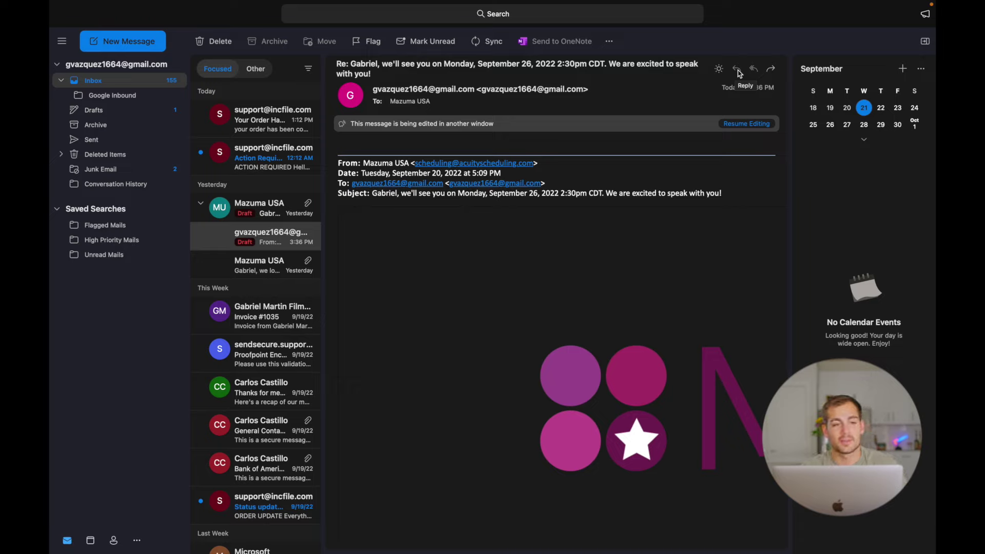
{"action": "left_click", "coordinate": [92, 143]}
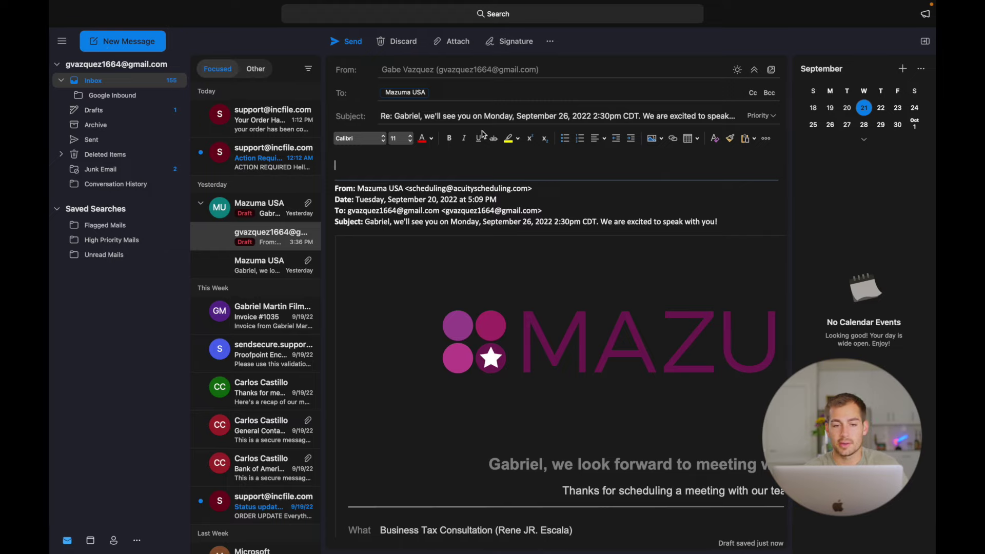
{"action": "left_click", "coordinate": [362, 140]}
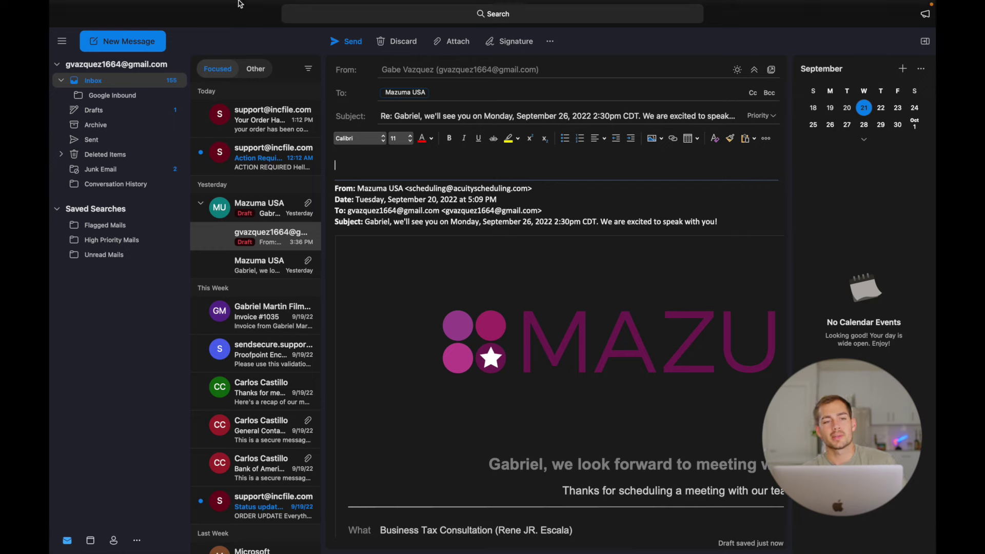
{"action": "mouse_move", "coordinate": [179, 4]}
{"action": "left_click", "coordinate": [90, 5]}
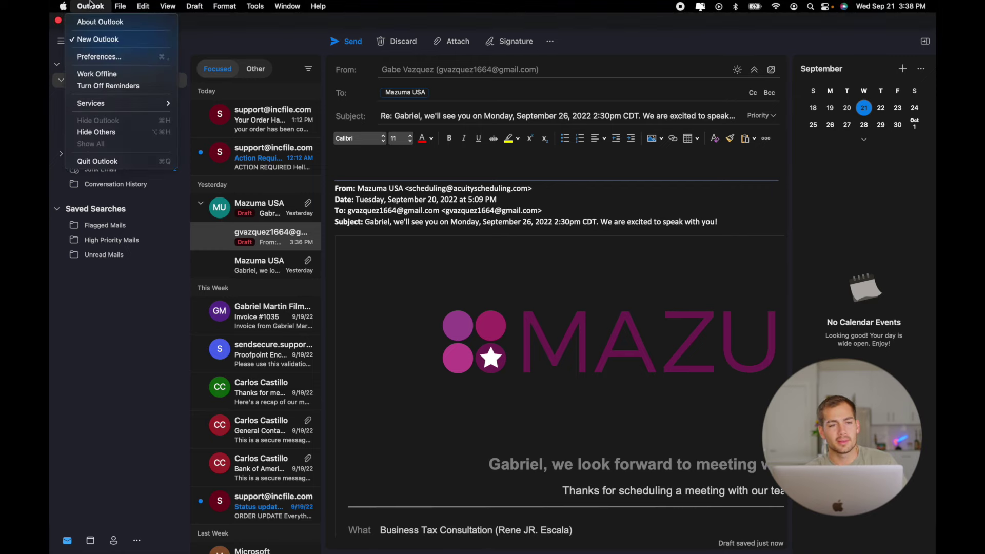
{"action": "left_click", "coordinate": [98, 57]}
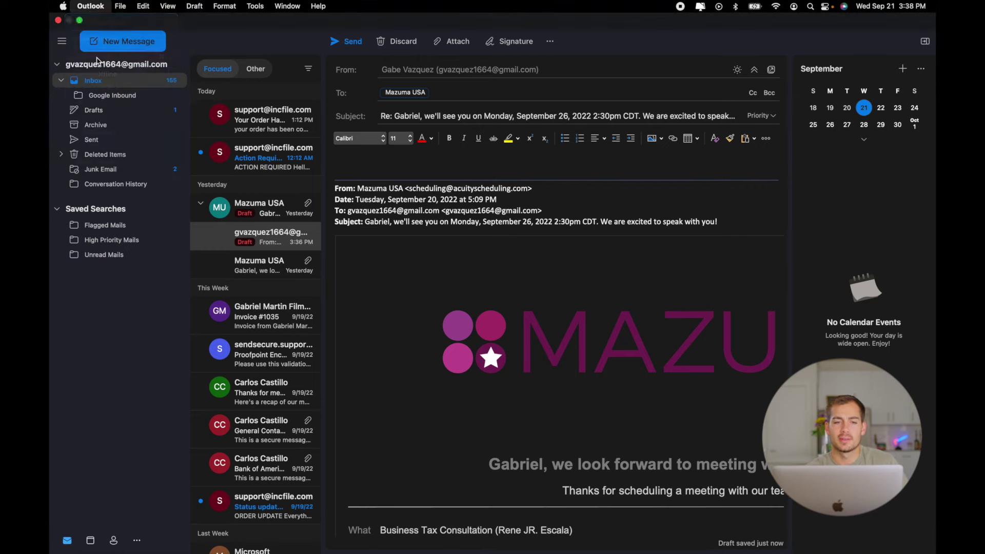
{"action": "left_click", "coordinate": [332, 104]}
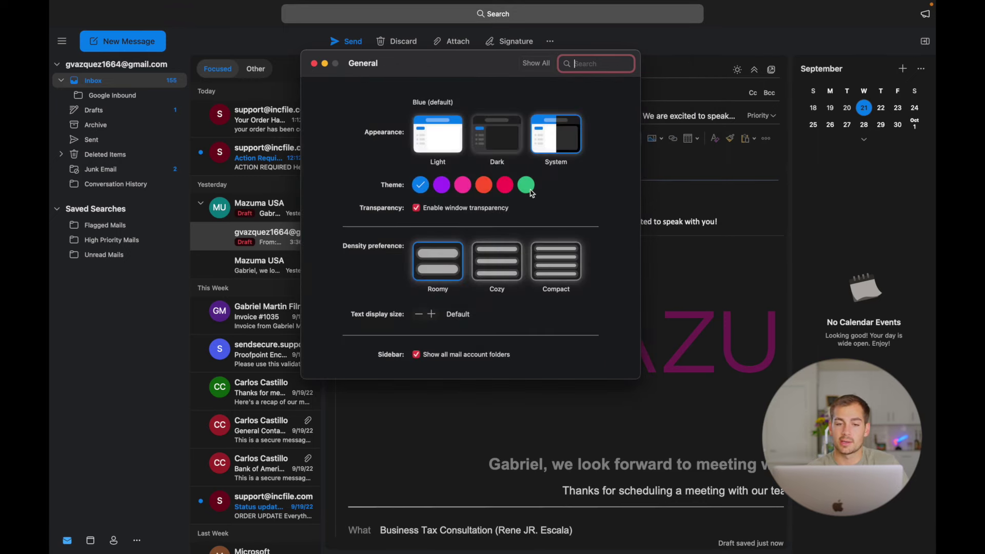
{"action": "left_click", "coordinate": [436, 143]}
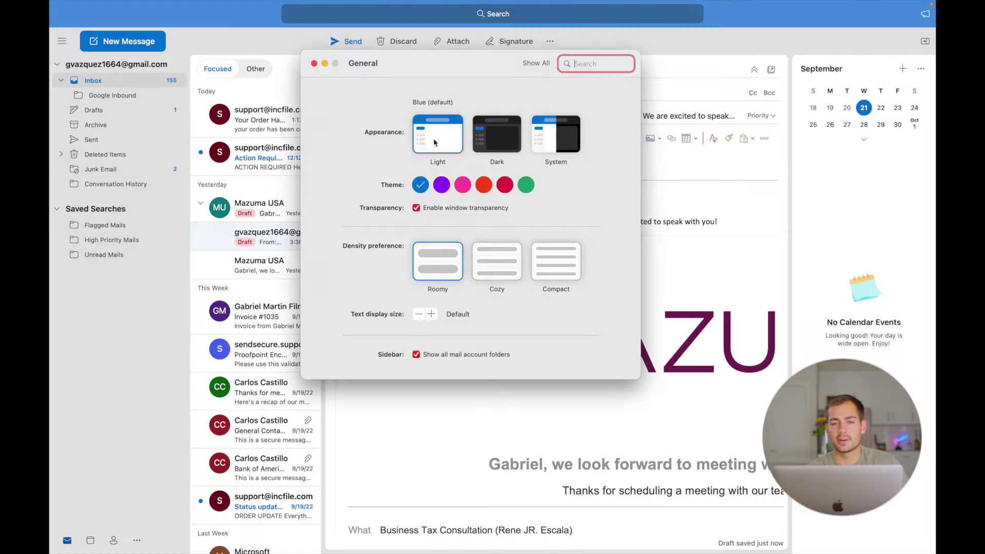
{"action": "left_click", "coordinate": [498, 138]}
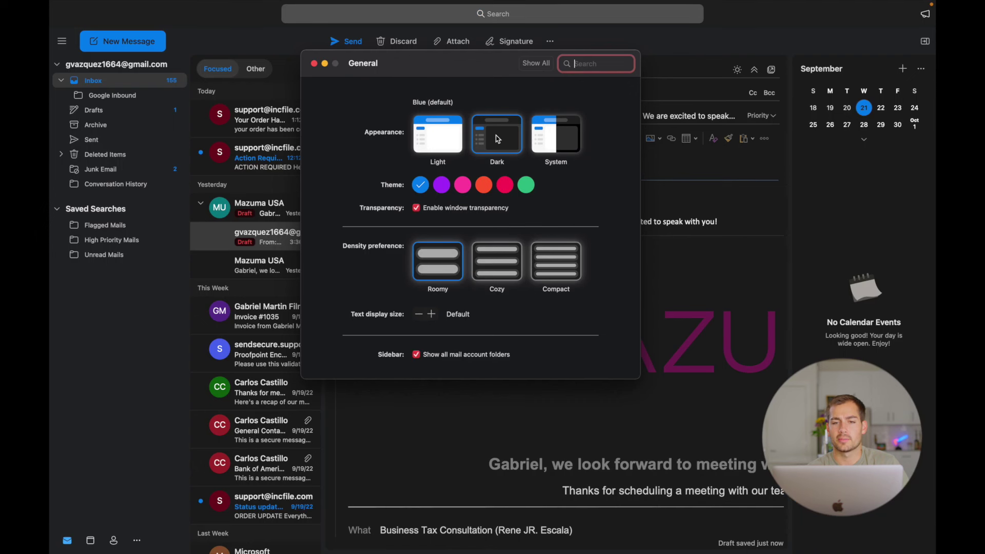
{"action": "left_click", "coordinate": [552, 137]}
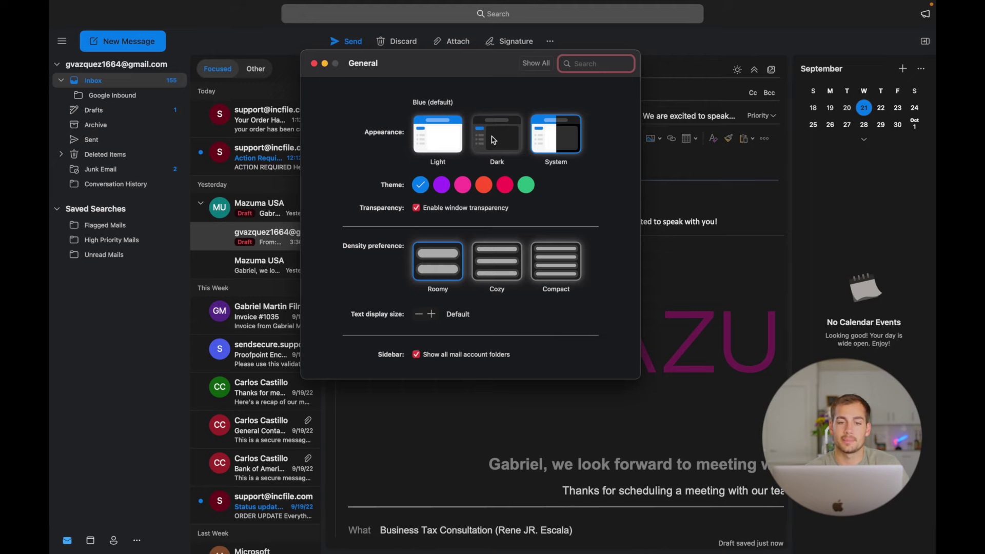
{"action": "left_click", "coordinate": [313, 64]}
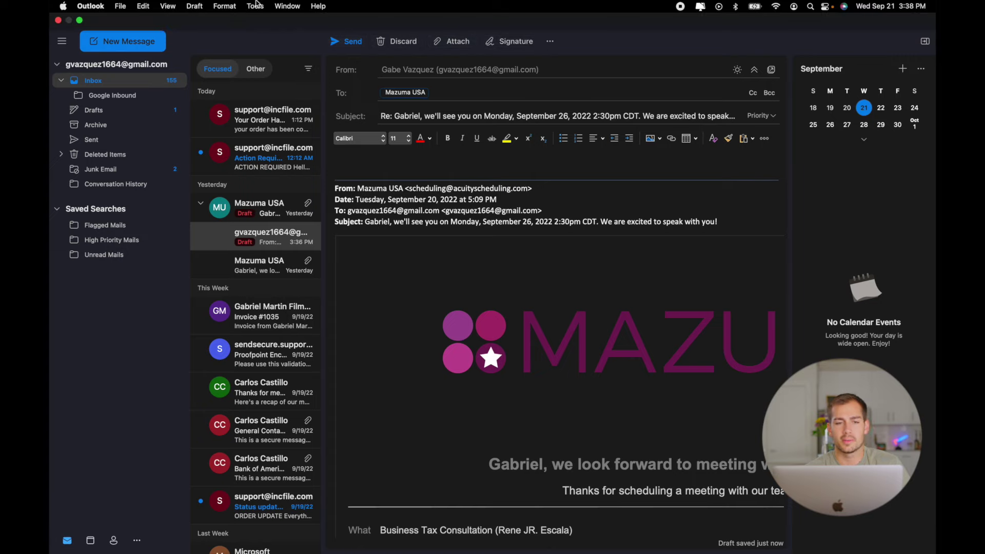
{"action": "mouse_move", "coordinate": [256, 4]}
{"action": "left_click", "coordinate": [168, 6]}
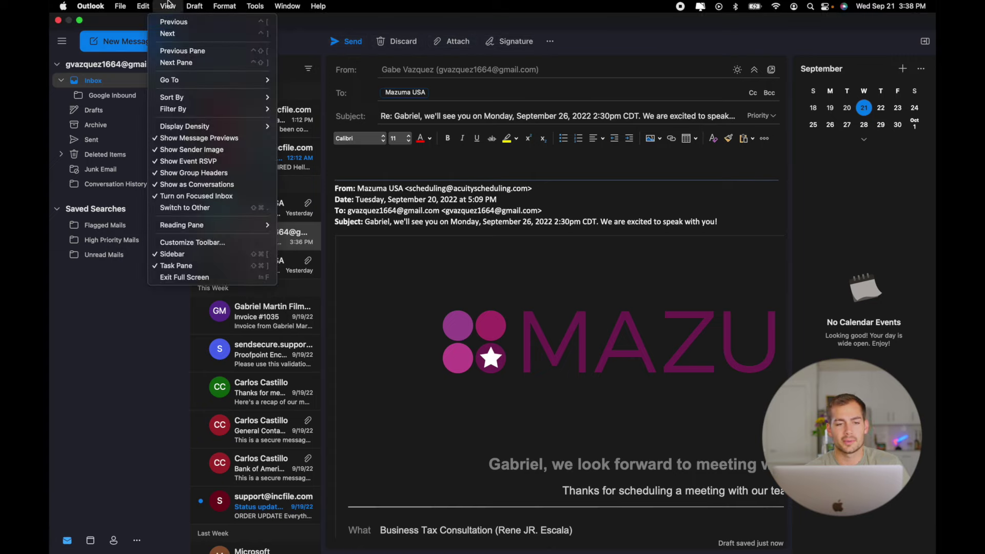
{"action": "left_click", "coordinate": [181, 242]}
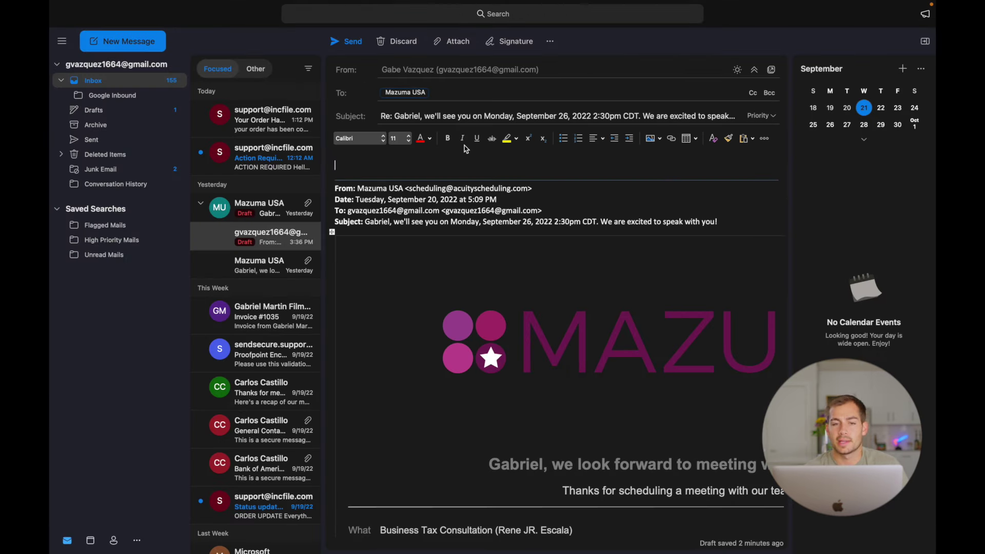
Try the mailbox search, then open Help and clear its 'favorites' query.
{"action": "left_click", "coordinate": [504, 14]}
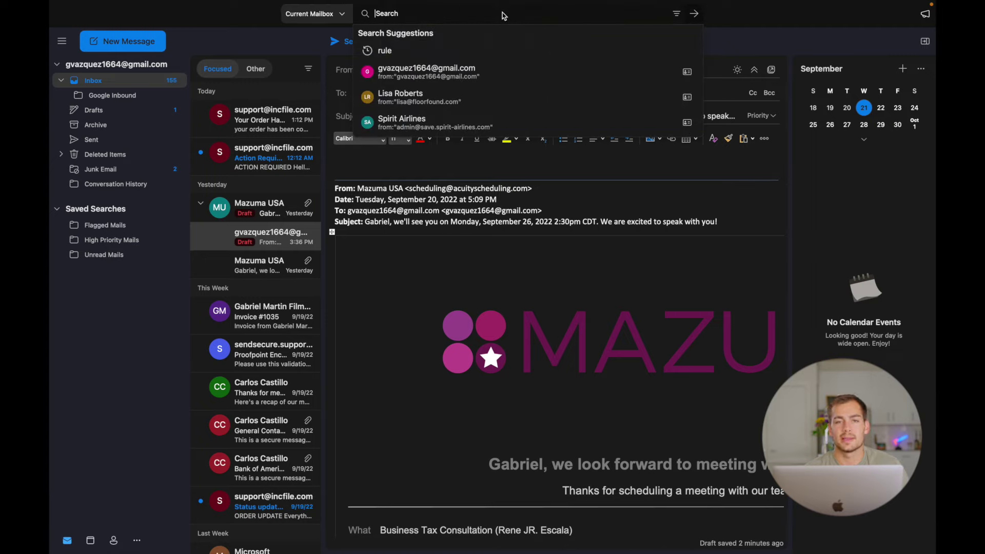
{"action": "left_click", "coordinate": [253, 22]}
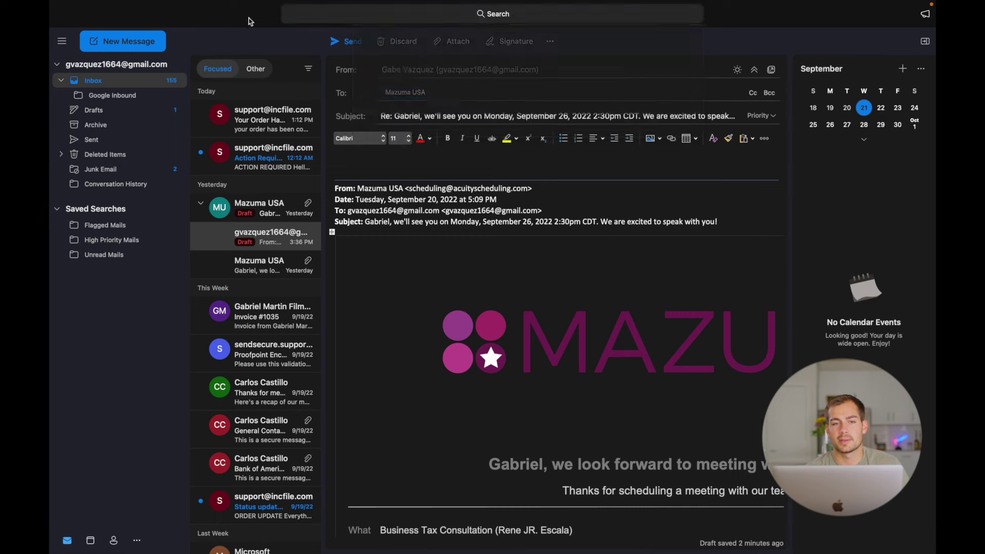
{"action": "mouse_move", "coordinate": [379, 3]}
{"action": "left_click", "coordinate": [318, 6]}
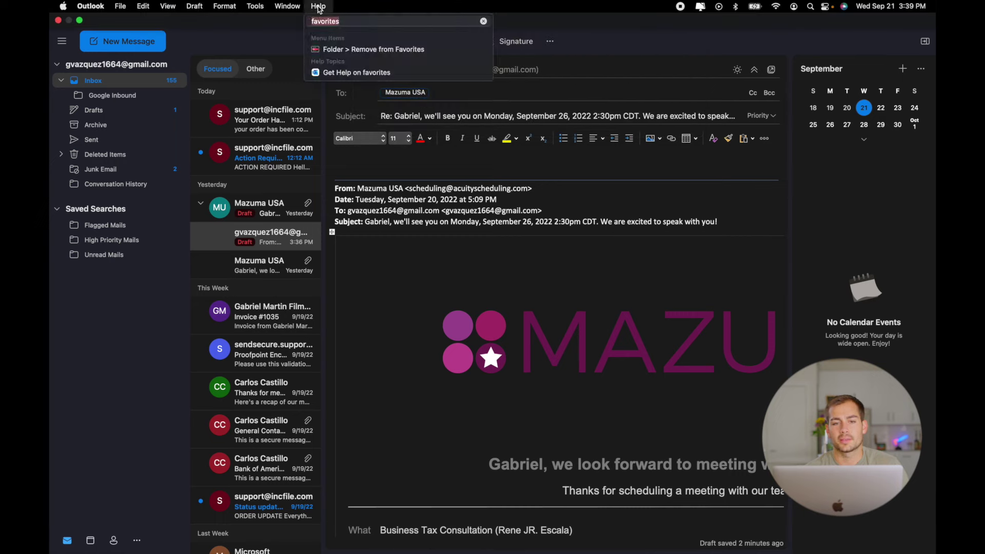
{"action": "left_click", "coordinate": [483, 21]}
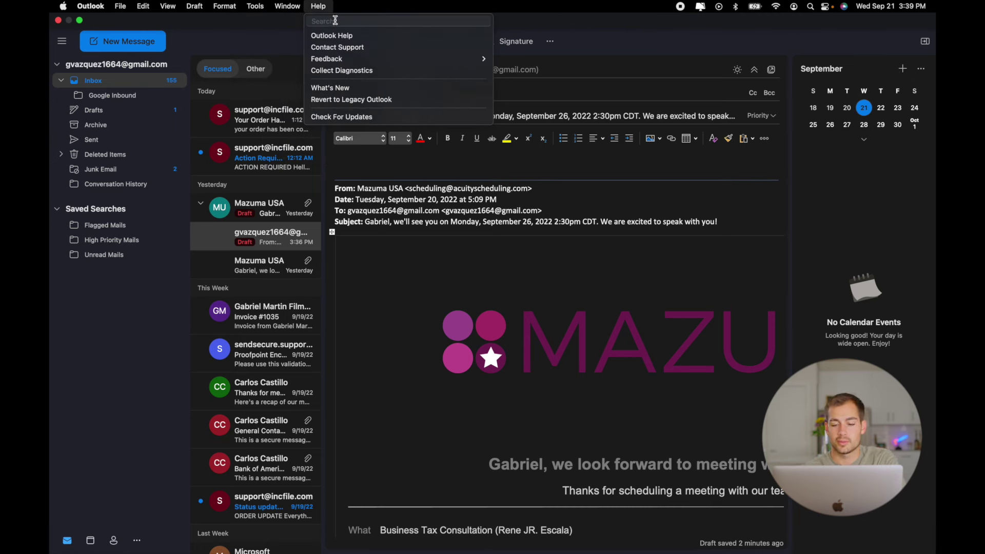
Search Help for 'spell', close Help, and reopen the mailbox search.
{"action": "type", "text": "nd"}
{"action": "key", "text": "BackSpace"}
{"action": "key", "text": "BackSpace"}
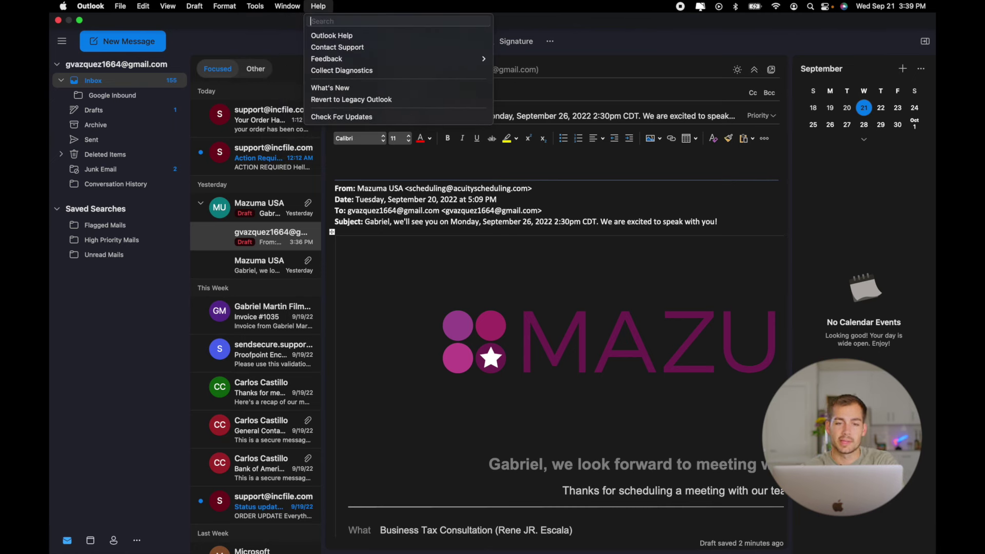
{"action": "type", "text": "spell"}
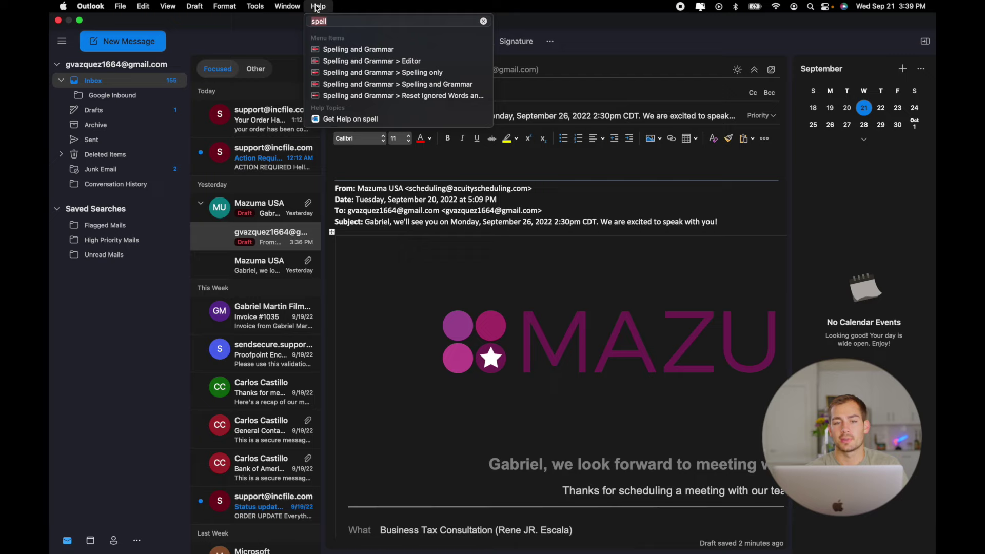
{"action": "left_click", "coordinate": [483, 21]}
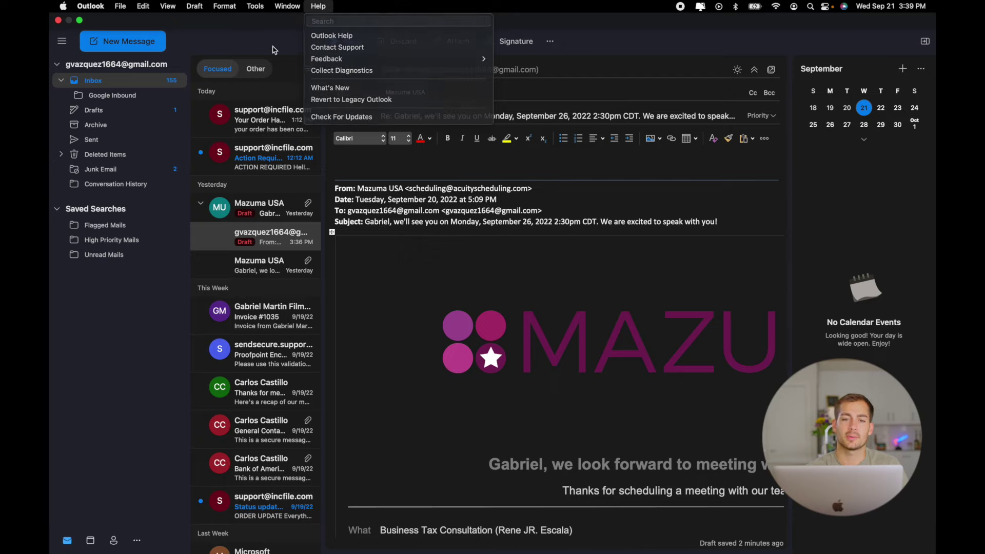
{"action": "key", "text": "Escape"}
{"action": "left_click", "coordinate": [444, 15]}
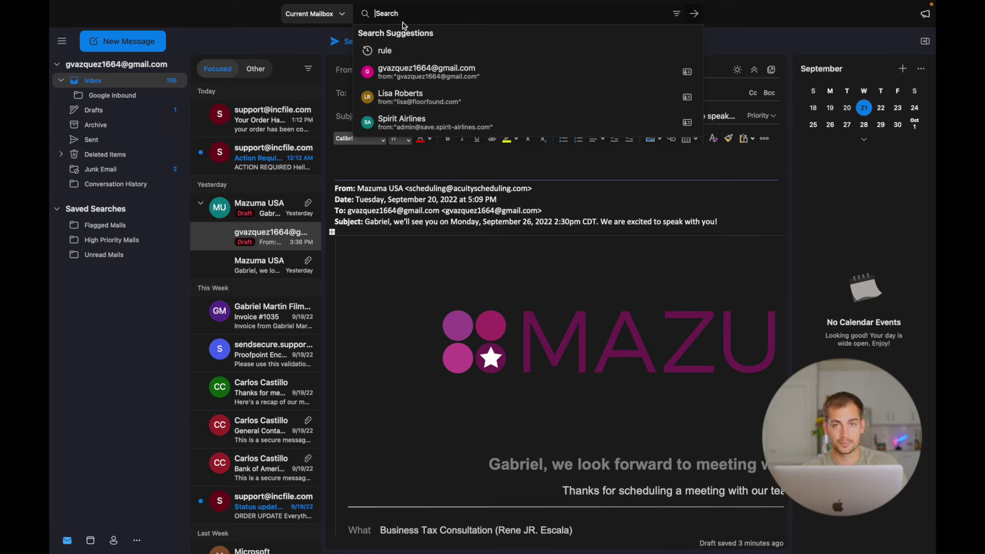
Keep the Focused Inbox turned on from the View menu.
{"action": "left_click", "coordinate": [168, 6]}
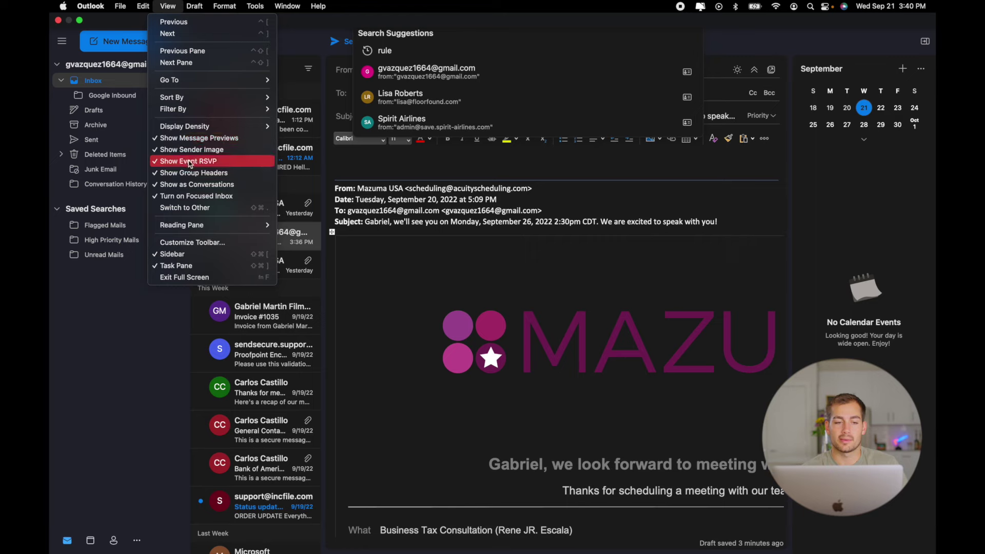
{"action": "left_click", "coordinate": [202, 197]}
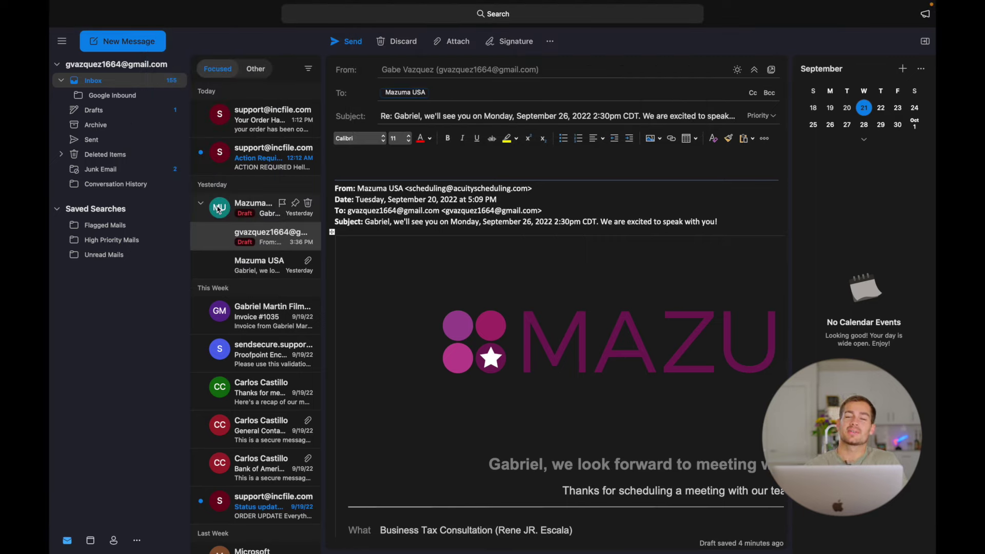